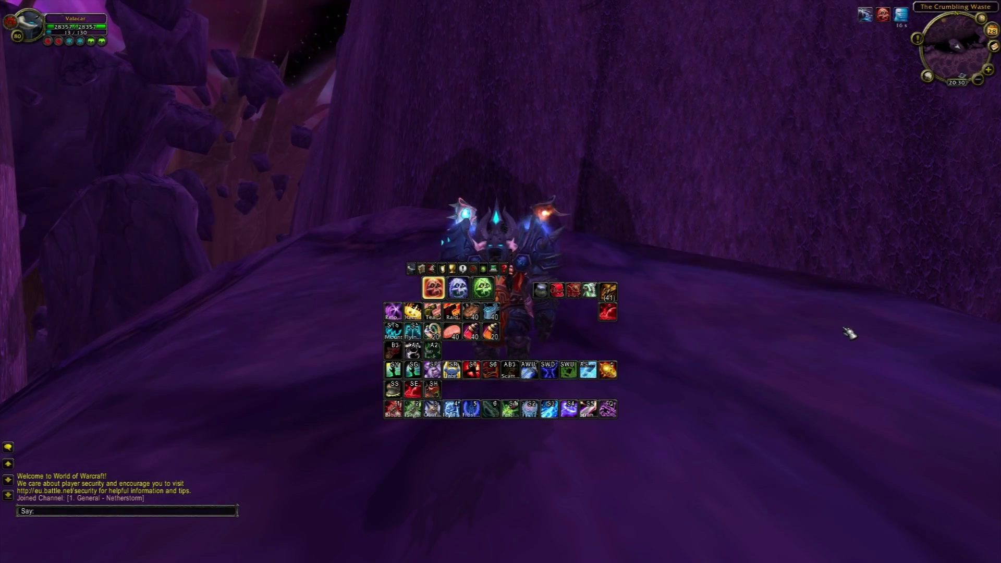
Open kgPanels with /kgpa, create a layout named 'Dark' and bring up its options
{"action": "type", "text": "kgpanels conf"}
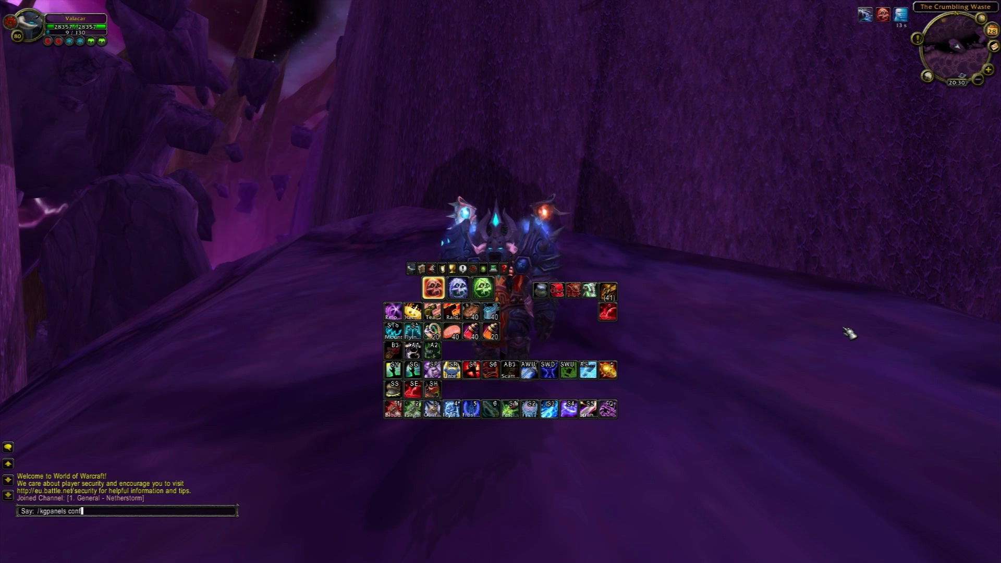
{"action": "key", "text": "Return"}
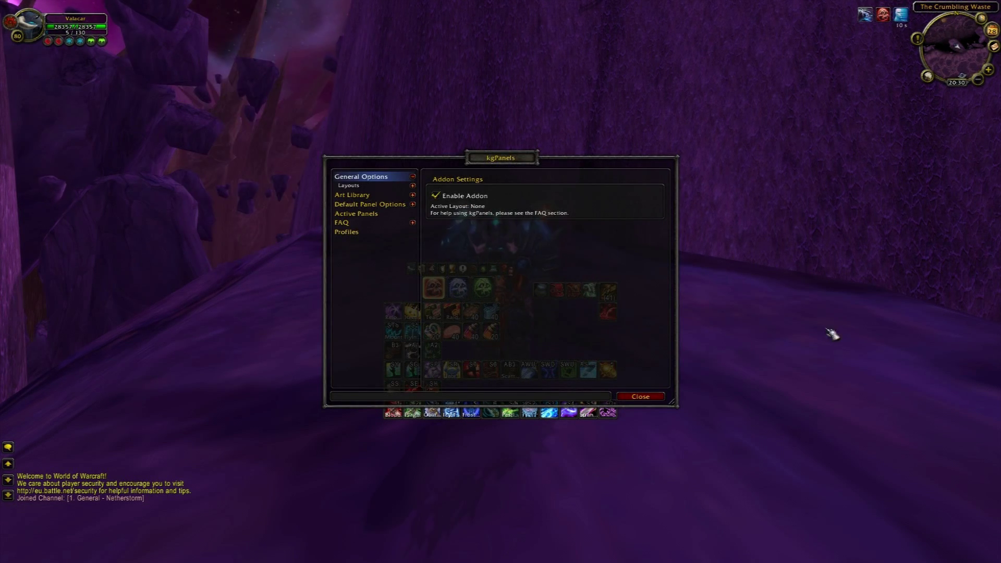
{"action": "left_click", "coordinate": [406, 186]}
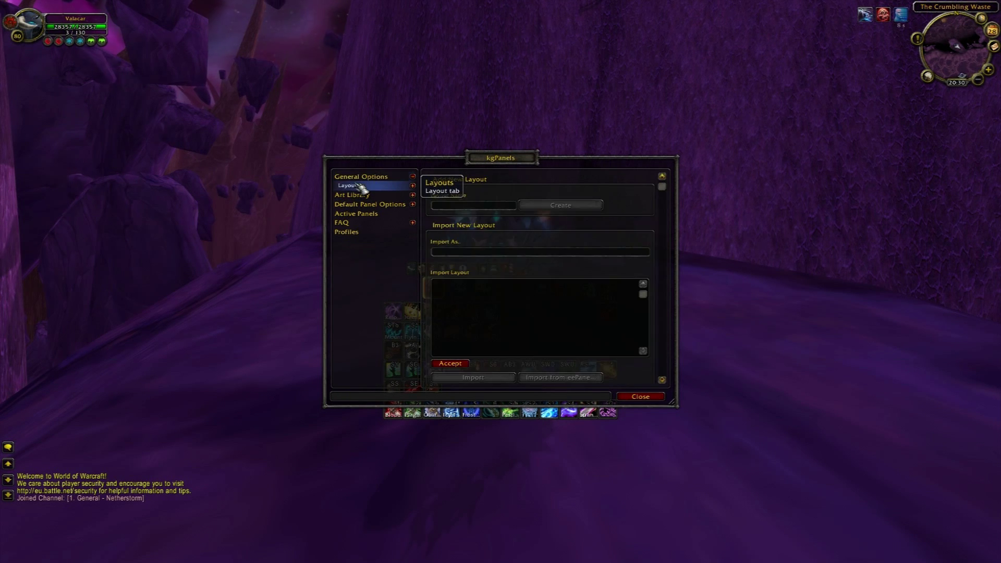
{"action": "left_click", "coordinate": [488, 206]}
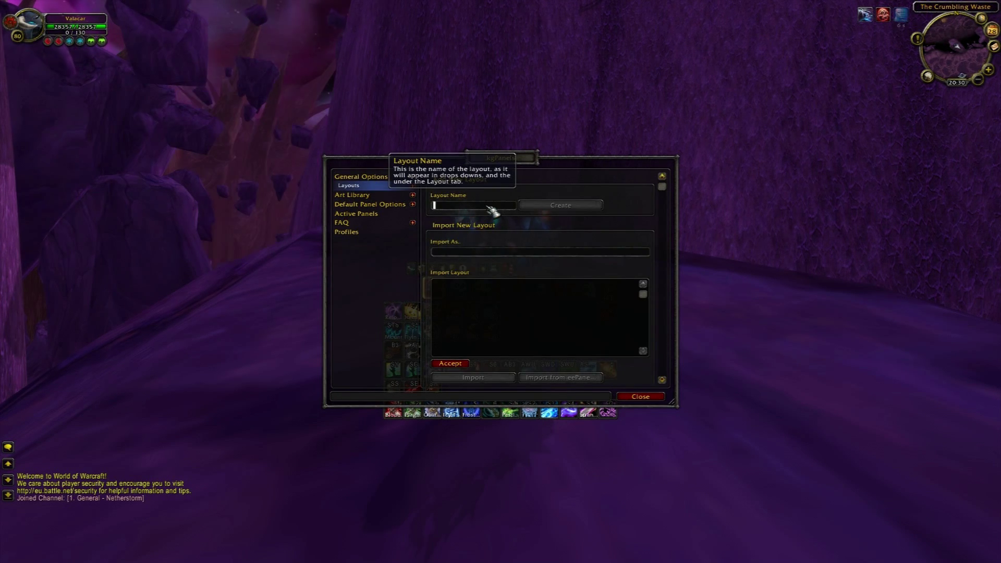
{"action": "type", "text": "Dark"}
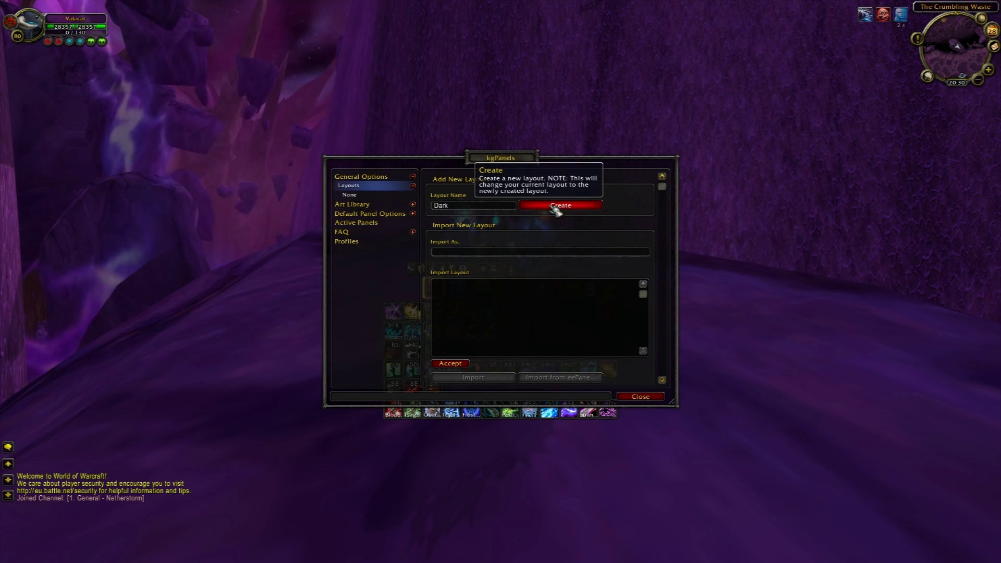
{"action": "left_click", "coordinate": [556, 208]}
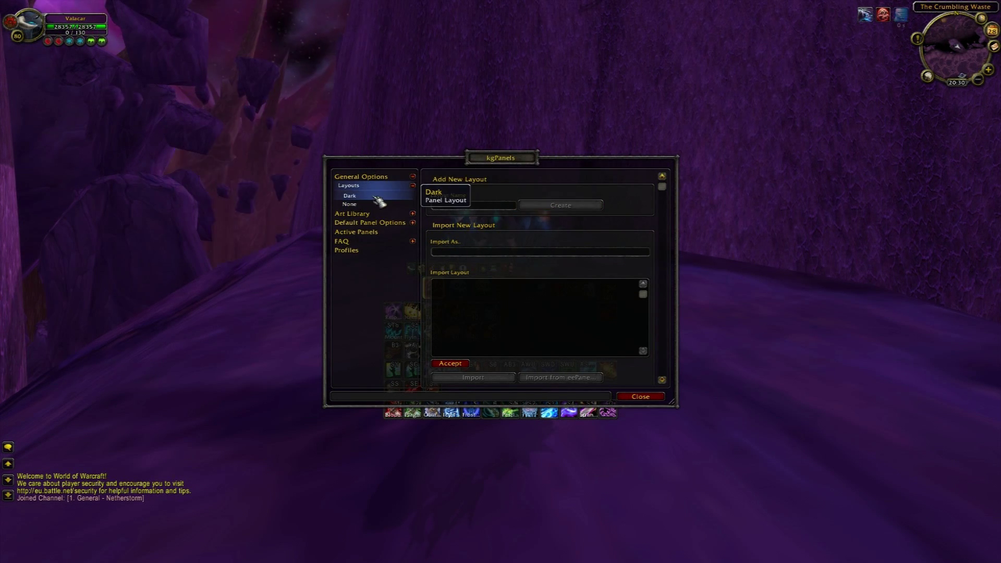
{"action": "left_click", "coordinate": [349, 195]}
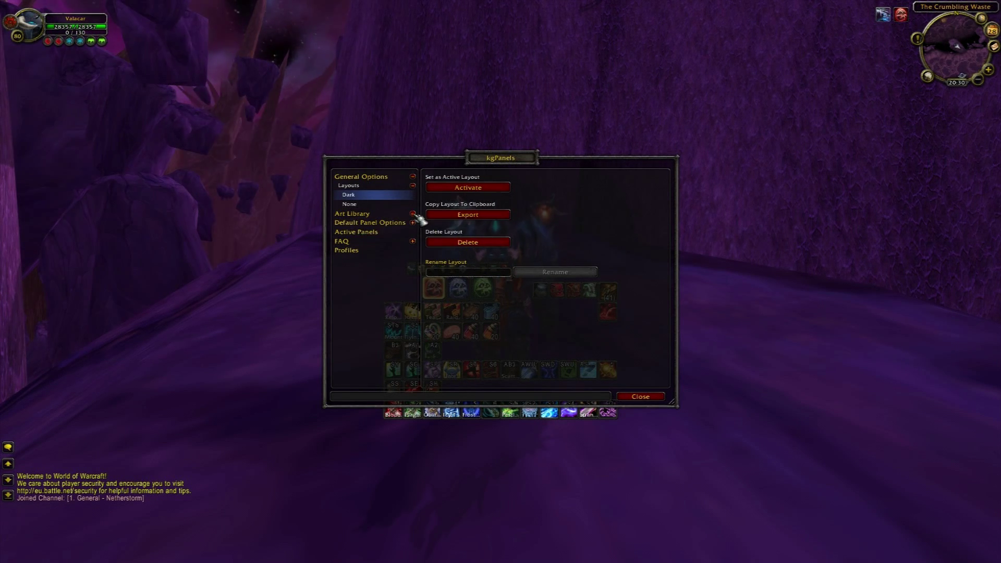
Add a Background artwork 'Dark Center Down' using the pasted texture path, then preview it
{"action": "left_click", "coordinate": [386, 214]}
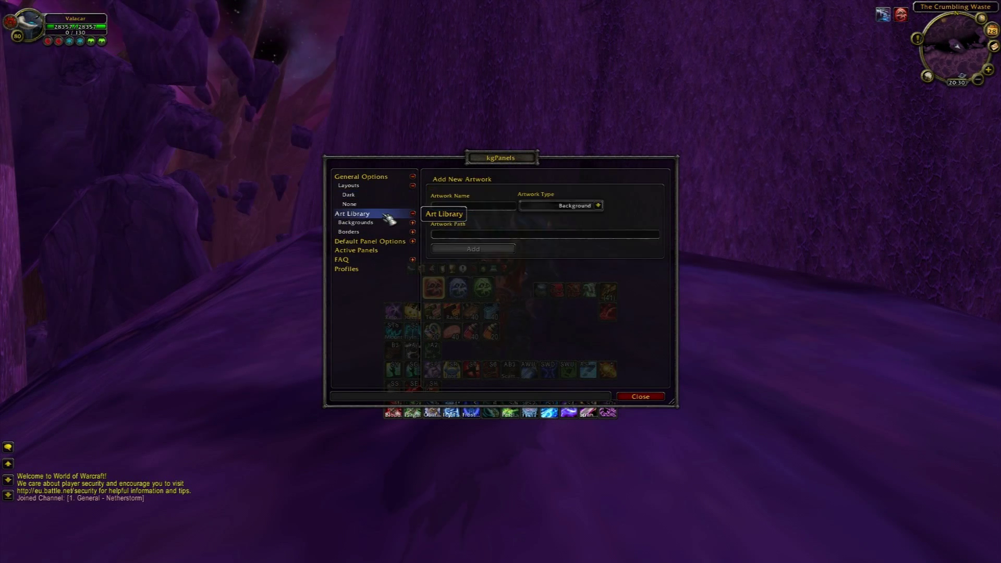
{"action": "left_click", "coordinate": [599, 205]}
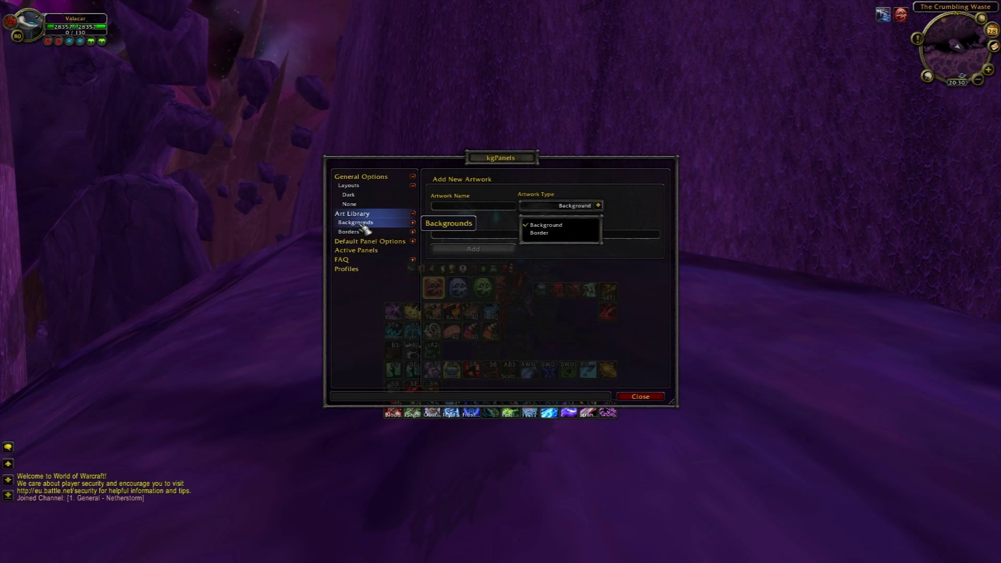
{"action": "left_click", "coordinate": [483, 210]}
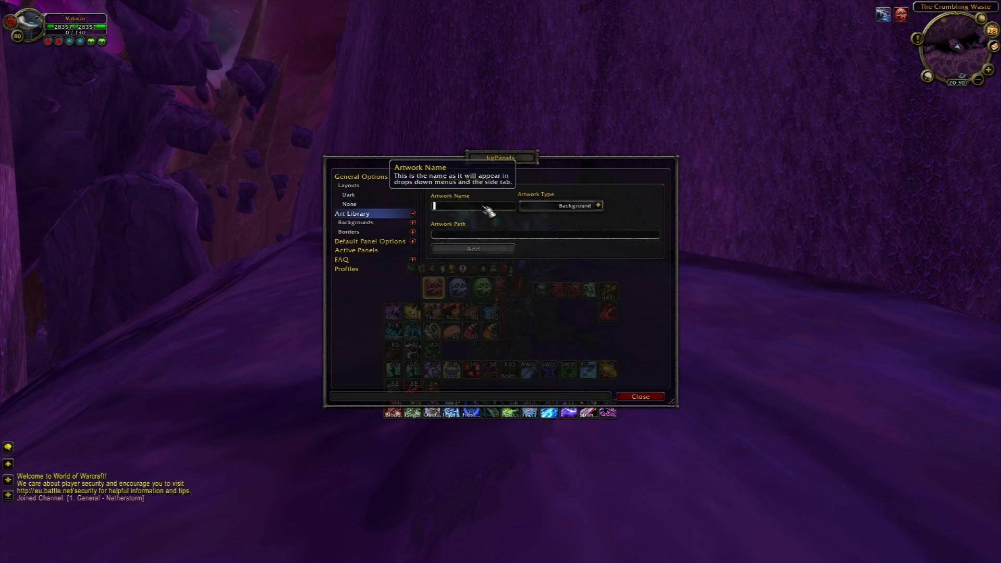
{"action": "type", "text": "Dark"}
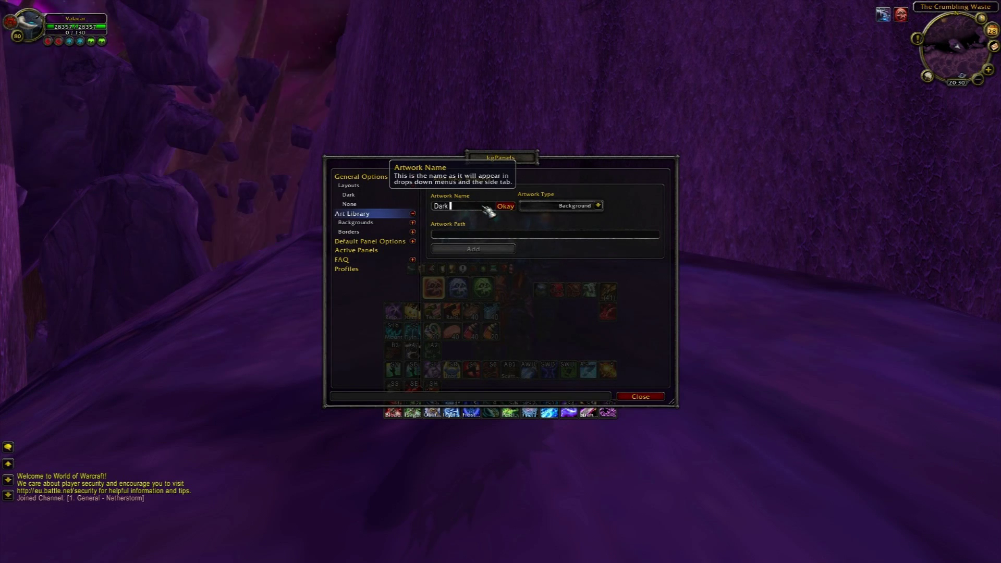
{"action": "type", "text": " Center"}
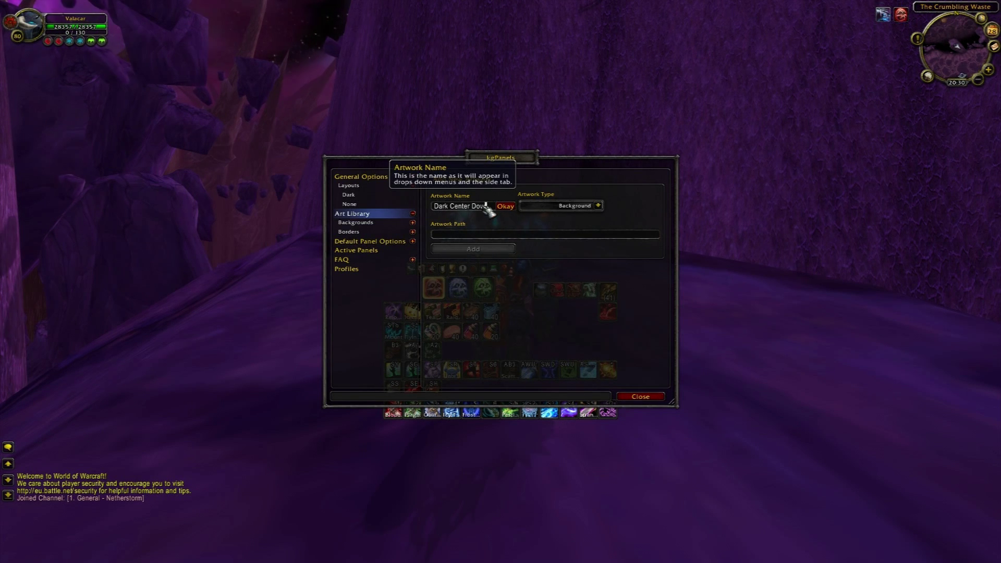
{"action": "type", "text": " Dow"}
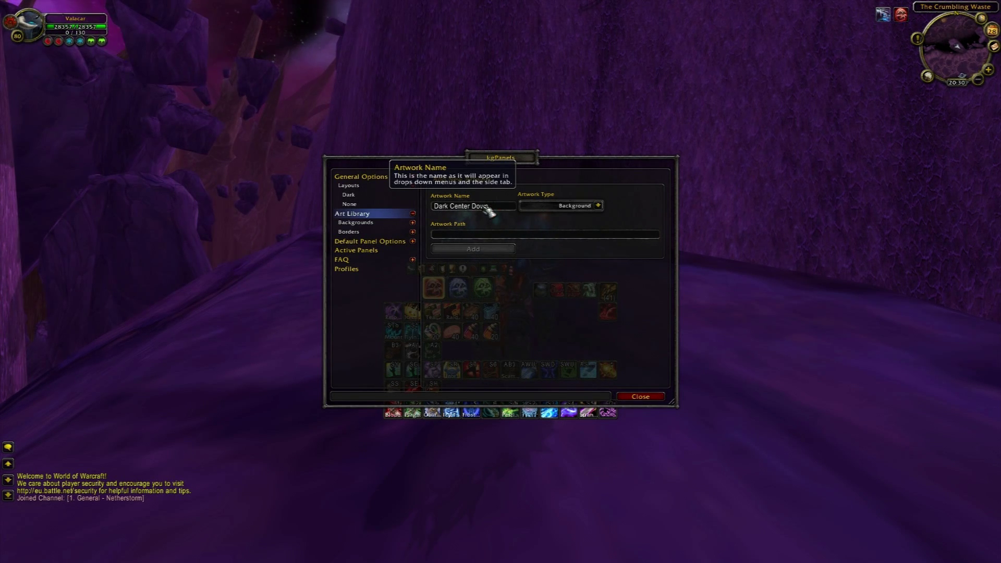
{"action": "type", "text": "n"}
{"action": "type", "text": "Interface\\AddOns\\kgPanels mbXtreme\\dark_center_down.tga"}
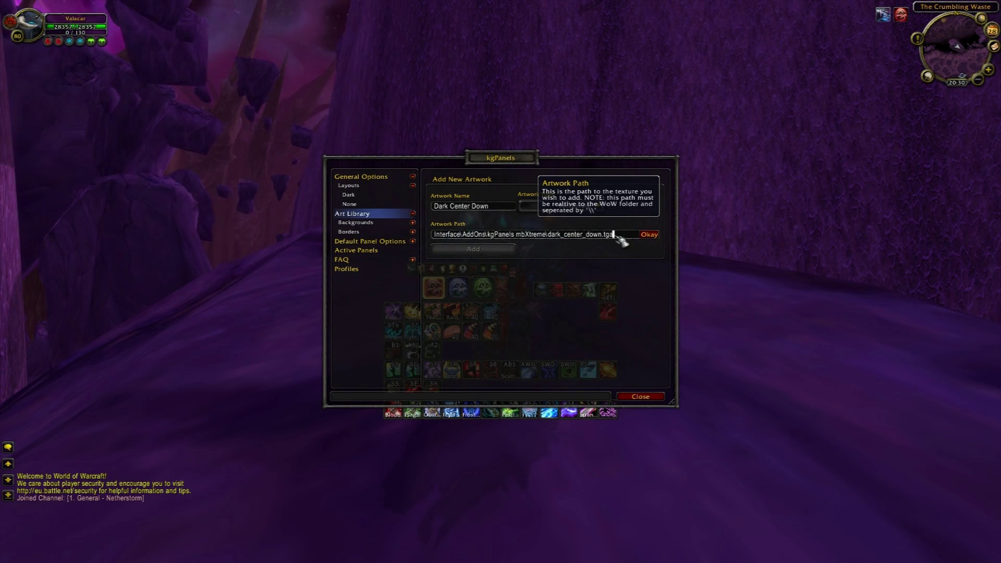
{"action": "left_click", "coordinate": [649, 235]}
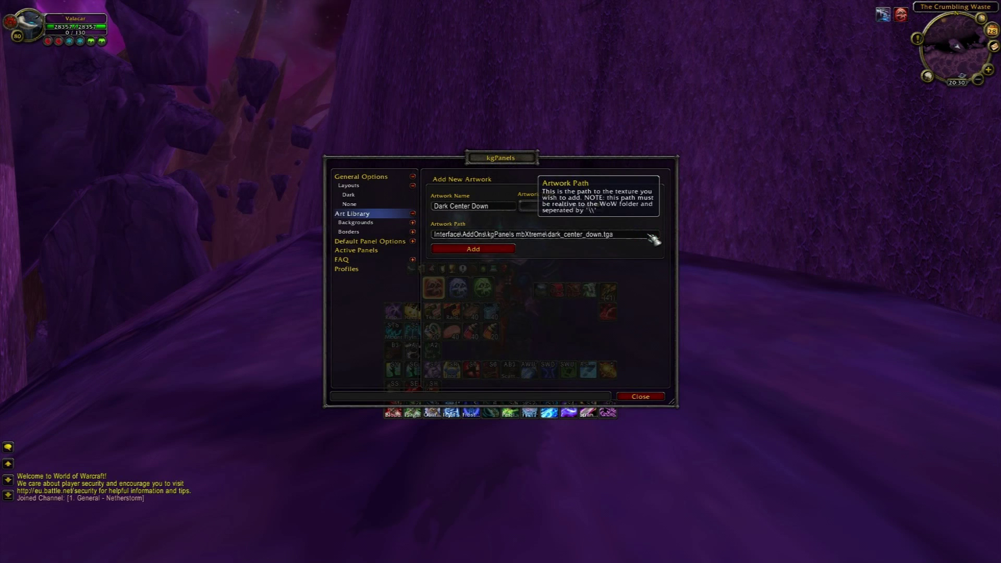
{"action": "left_click", "coordinate": [474, 249]}
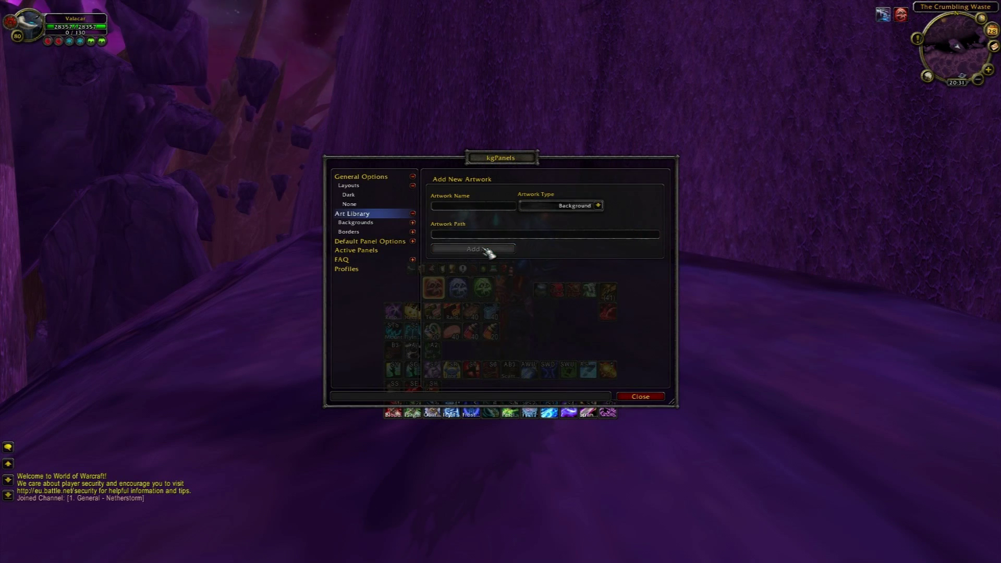
{"action": "left_click", "coordinate": [412, 223]}
{"action": "left_click", "coordinate": [398, 234]}
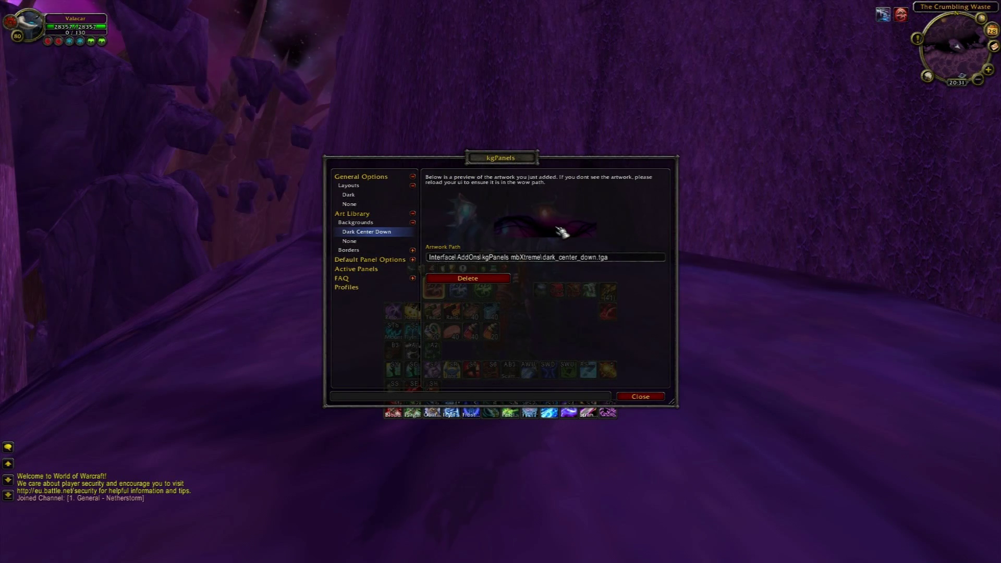
Create a new kgPanels panel named 'Dark Center Down'
{"action": "left_click", "coordinate": [409, 271]}
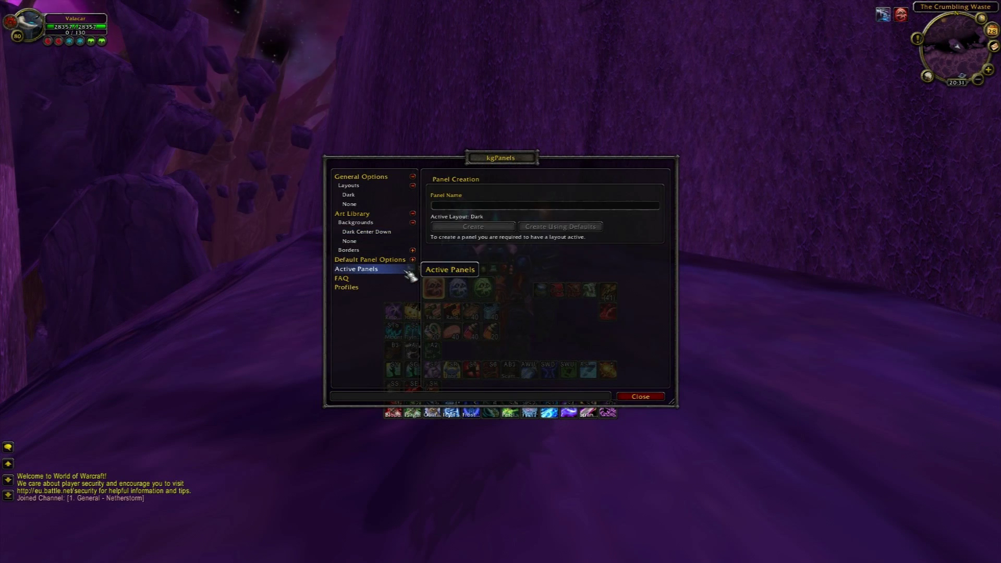
{"action": "left_click", "coordinate": [474, 207]}
{"action": "type", "text": "Dar"}
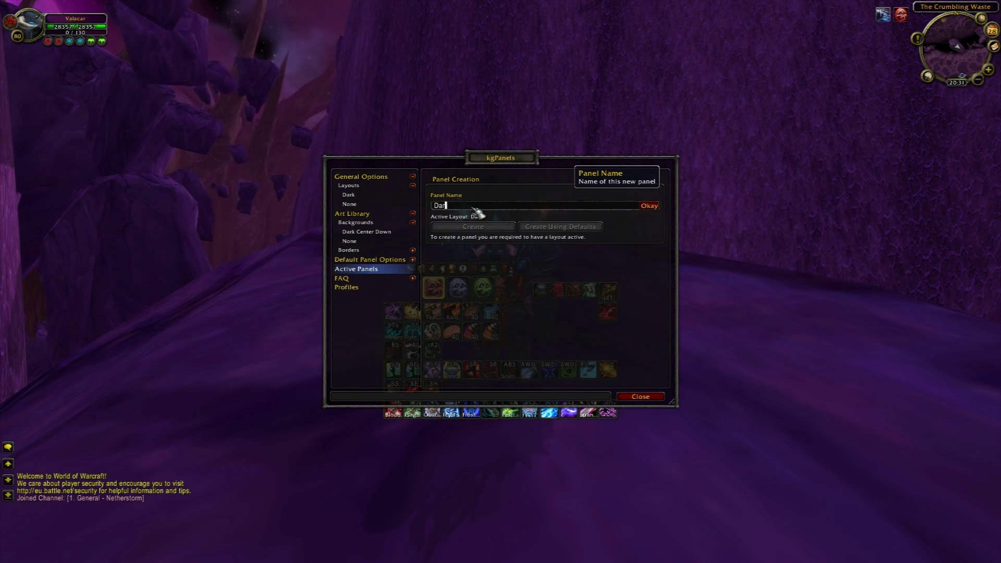
{"action": "type", "text": "k "}
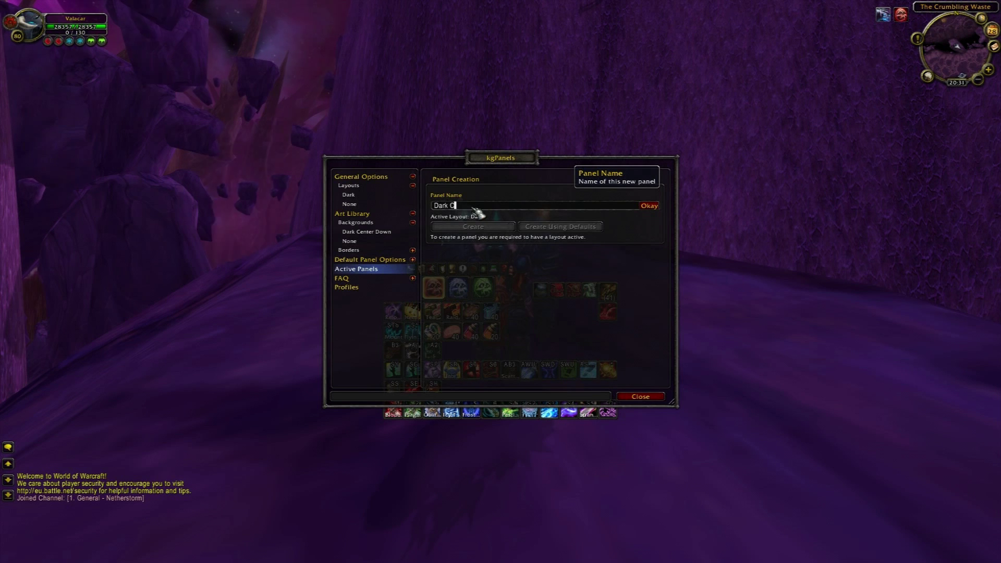
{"action": "type", "text": "Center Down"}
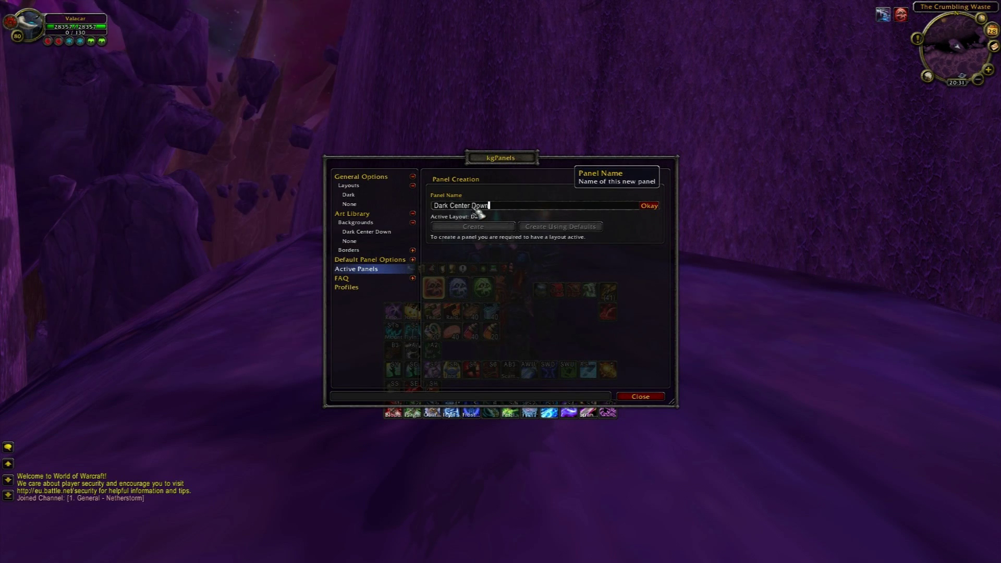
{"action": "left_click", "coordinate": [649, 206]}
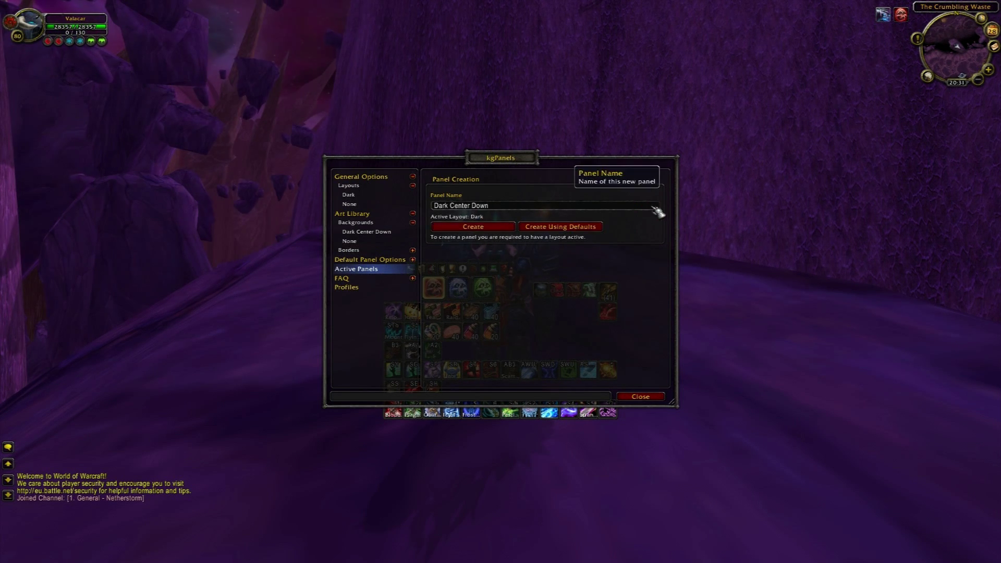
{"action": "left_click", "coordinate": [475, 228]}
Open the new panel's texture options and list the available background textures
{"action": "left_click", "coordinate": [394, 279]}
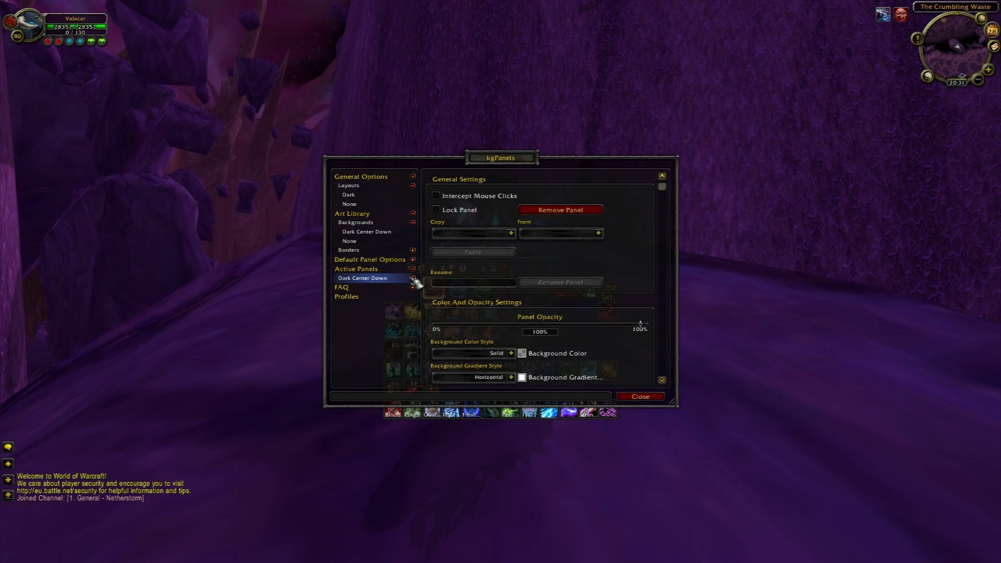
{"action": "scroll", "coordinate": [476, 284], "scroll_direction": "down", "scroll_amount": 5}
{"action": "scroll", "coordinate": [472, 284], "scroll_direction": "up", "scroll_amount": 5}
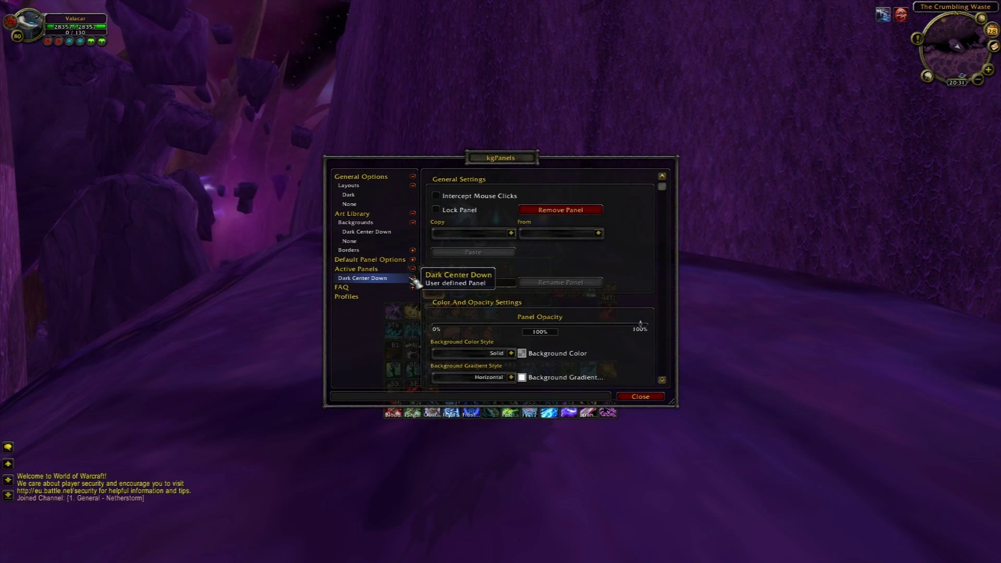
{"action": "left_click", "coordinate": [389, 290]}
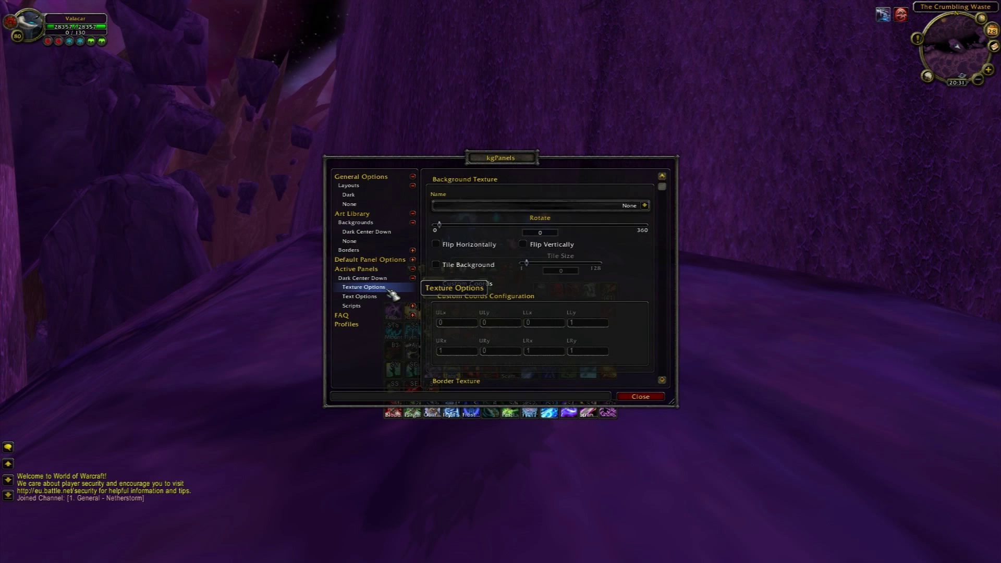
{"action": "left_click", "coordinate": [646, 206]}
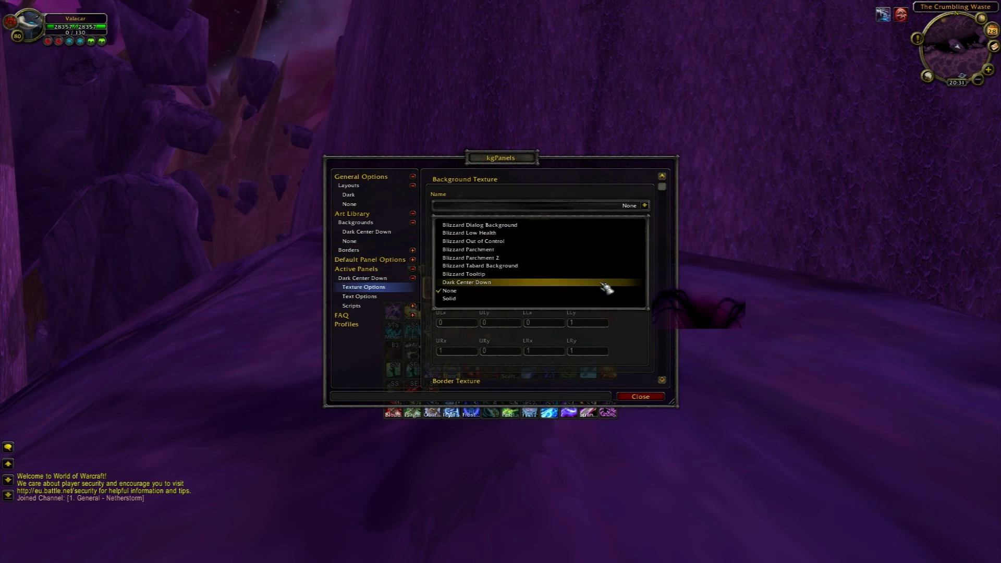
Give the panel the Dark Center Down background, then widen it and center it below the action bars
{"action": "left_click", "coordinate": [607, 284]}
{"action": "left_click_drag", "start_coordinate": [536, 166], "coordinate": [825, 177]}
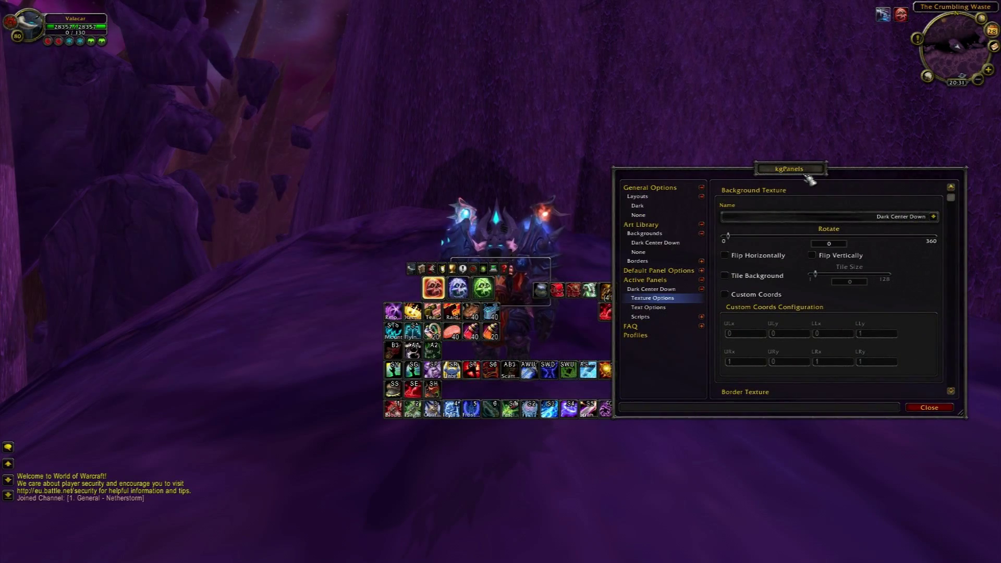
{"action": "left_click_drag", "start_coordinate": [529, 270], "coordinate": [180, 182]}
{"action": "left_click_drag", "start_coordinate": [762, 167], "coordinate": [413, 152]}
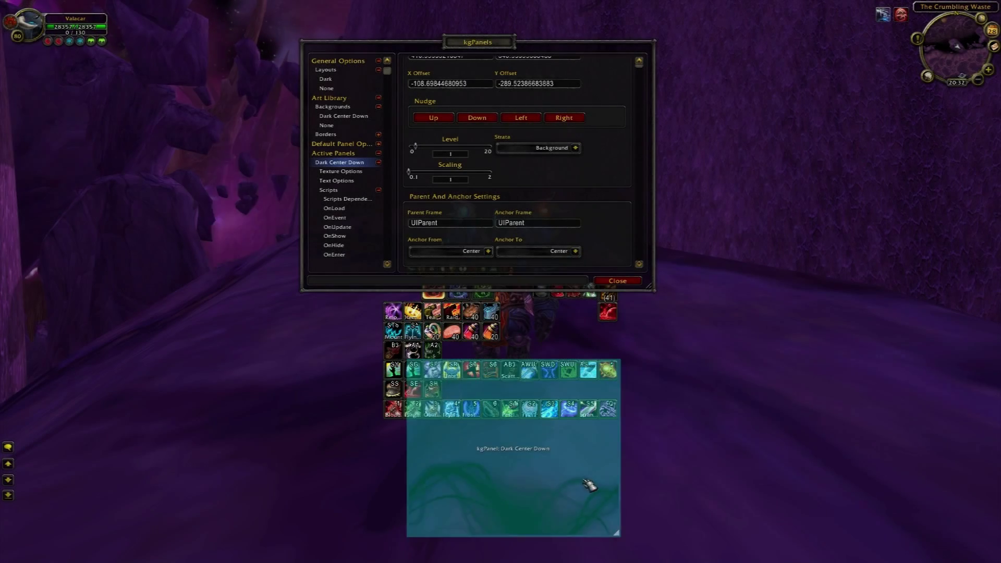
{"action": "left_click_drag", "start_coordinate": [585, 483], "coordinate": [542, 503]}
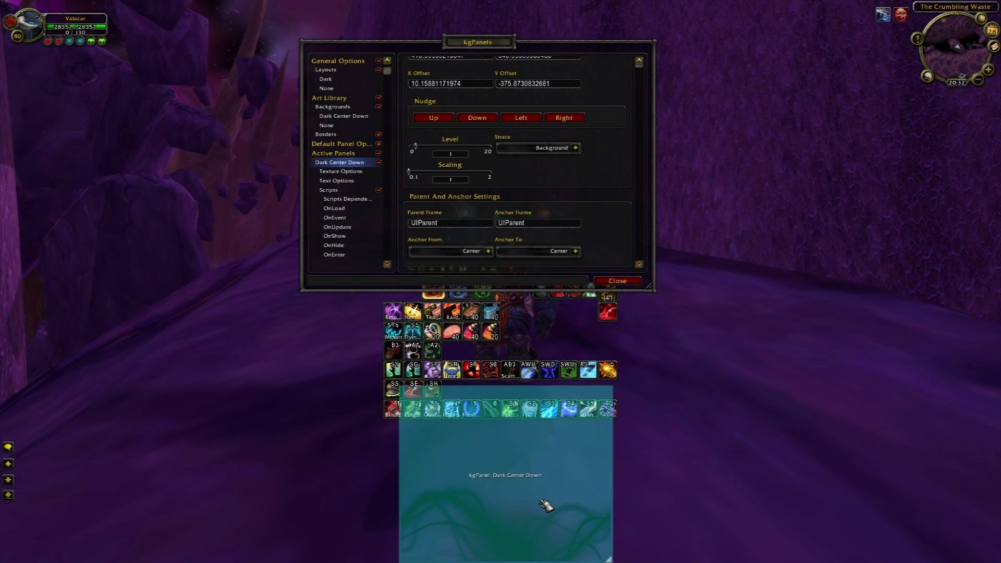
{"action": "left_click_drag", "start_coordinate": [608, 559], "coordinate": [767, 560]}
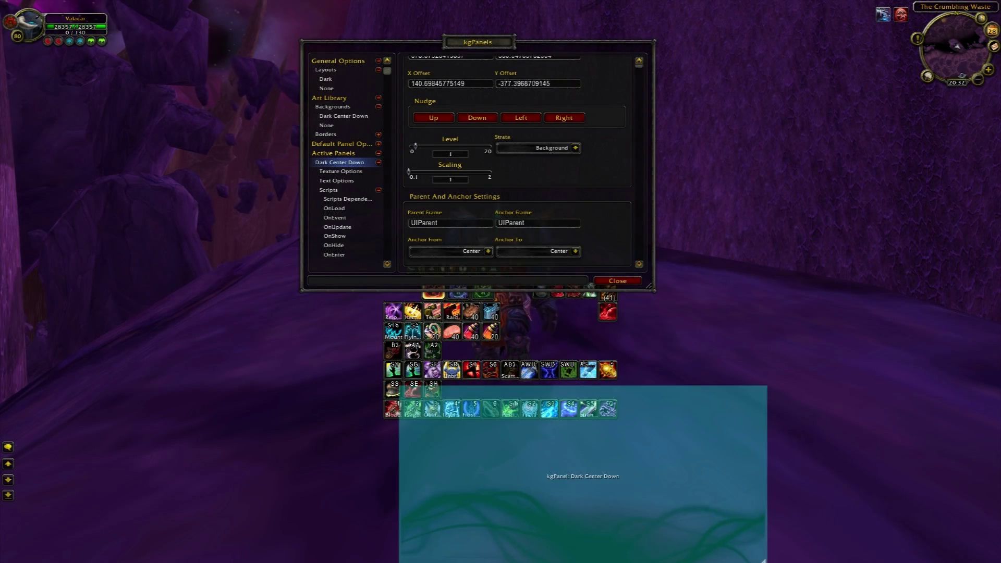
{"action": "left_click_drag", "start_coordinate": [524, 488], "coordinate": [201, 379]}
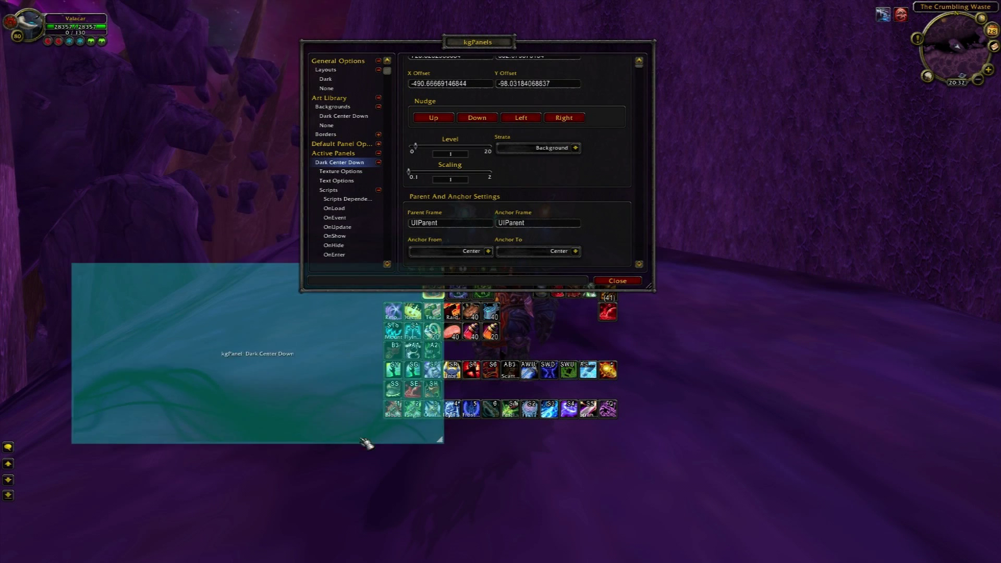
{"action": "left_click_drag", "start_coordinate": [440, 458], "coordinate": [584, 514]}
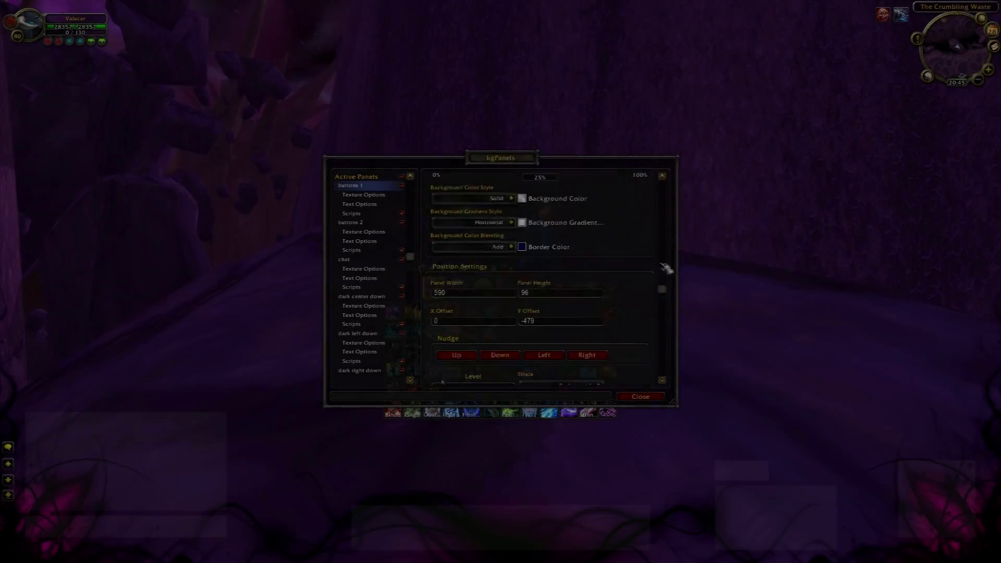
Set the buttons 1 panel's opacity to 25 and close the kgPanels settings
{"action": "scroll", "coordinate": [666, 269], "scroll_direction": "up", "scroll_amount": 5}
{"action": "left_click", "coordinate": [534, 327]}
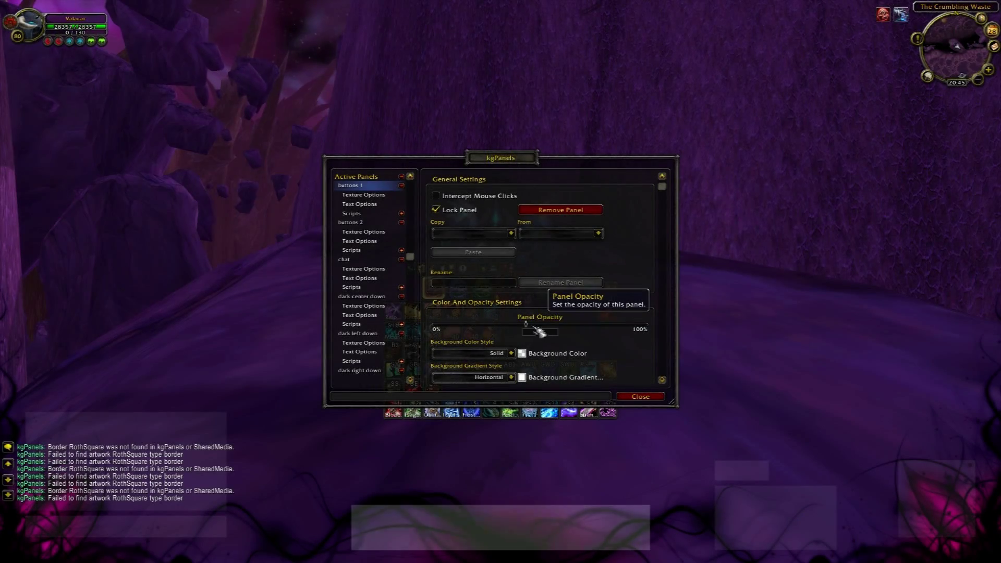
{"action": "left_click_drag", "start_coordinate": [658, 325], "coordinate": [552, 329]}
{"action": "double_click", "coordinate": [543, 332]}
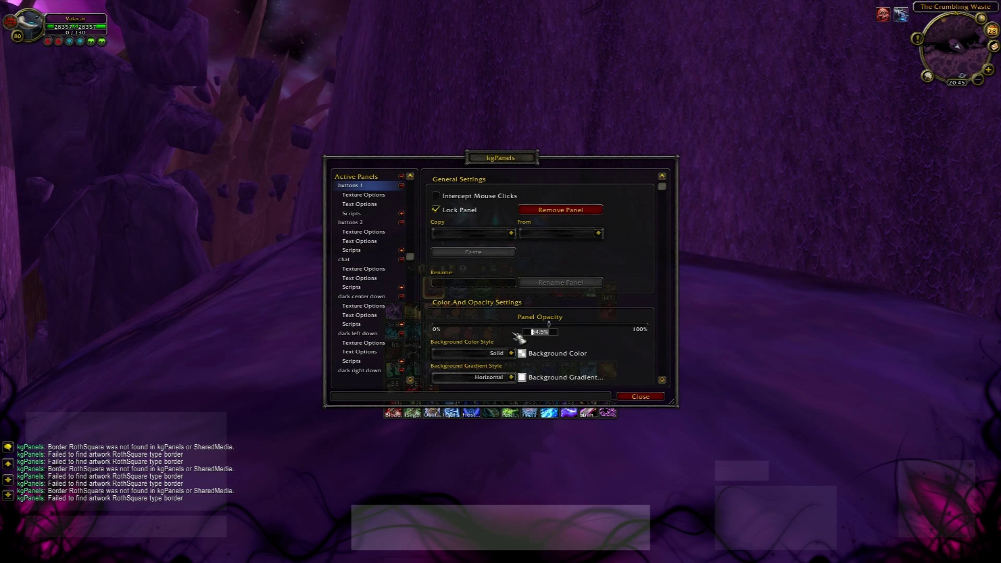
{"action": "type", "text": "25"}
{"action": "key", "text": "Return"}
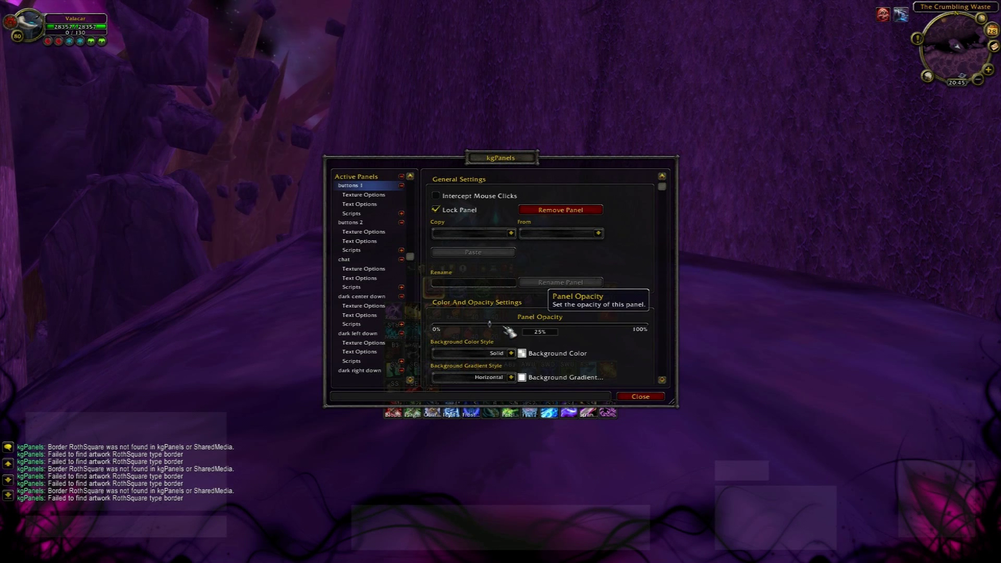
{"action": "left_click", "coordinate": [658, 399]}
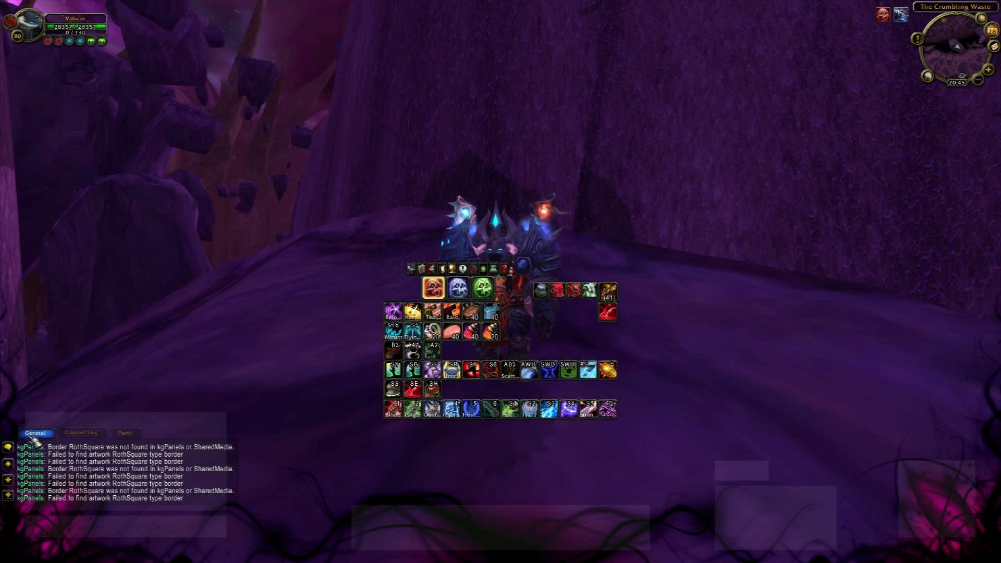
Unlock the chat window, move it up to mid-left and make it narrower
{"action": "right_click", "coordinate": [34, 434]}
{"action": "left_click", "coordinate": [47, 451]}
{"action": "left_click_drag", "start_coordinate": [34, 433], "coordinate": [76, 247]}
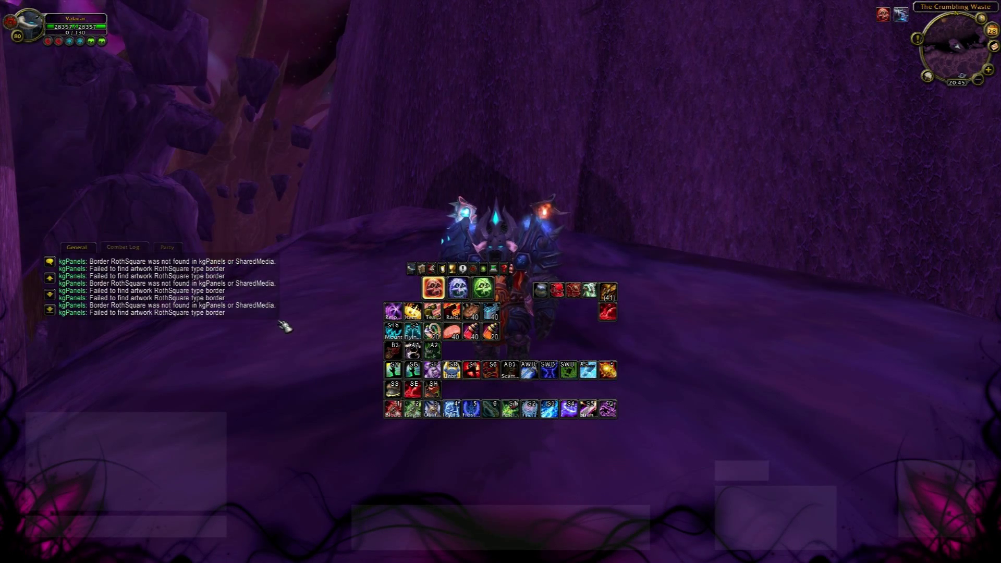
{"action": "left_click_drag", "start_coordinate": [284, 326], "coordinate": [240, 354]}
Fit the chat window into the bottom-left panel, shorten it slightly, and lock it
{"action": "right_click", "coordinate": [77, 247]}
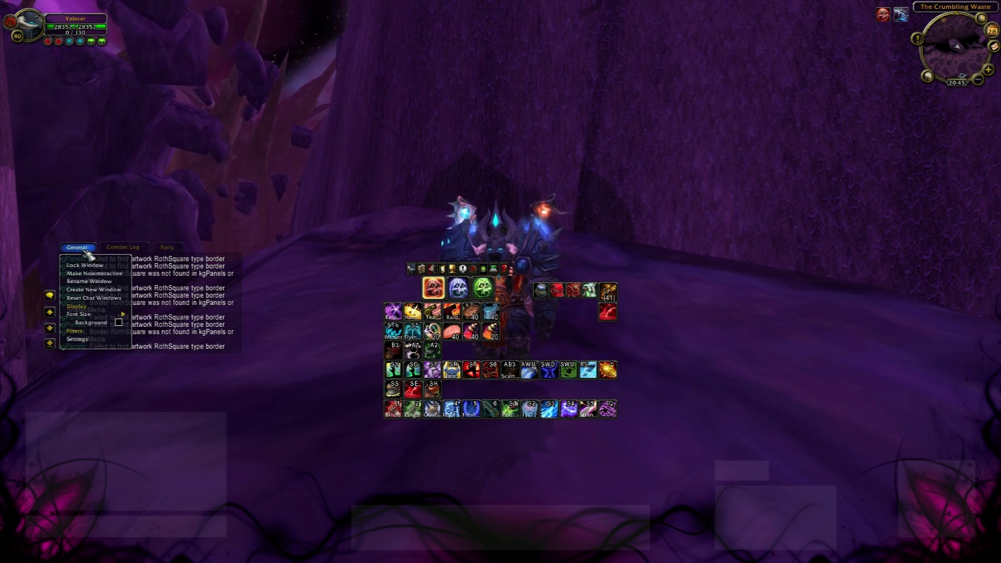
{"action": "left_click", "coordinate": [112, 319]}
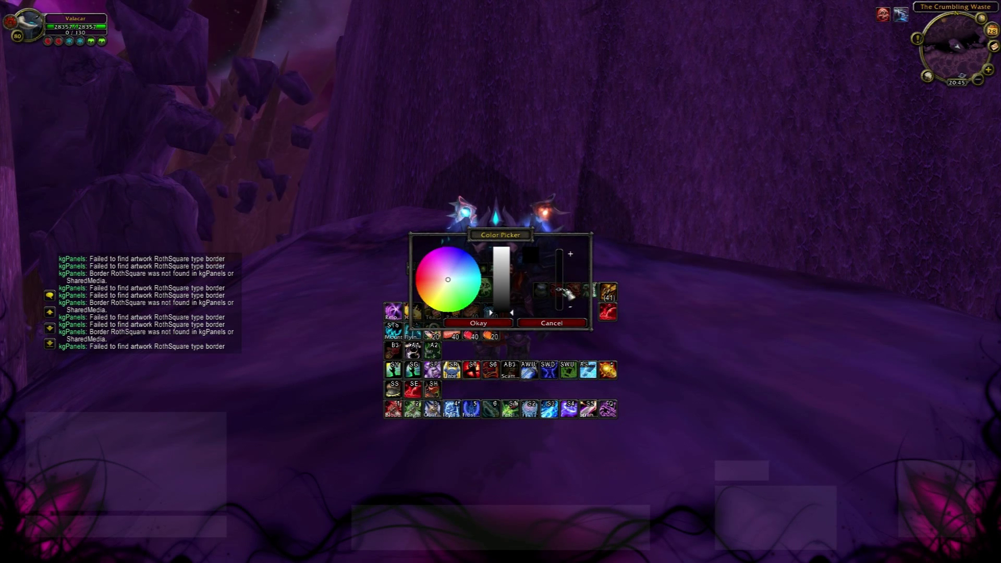
{"action": "left_click", "coordinate": [548, 323]}
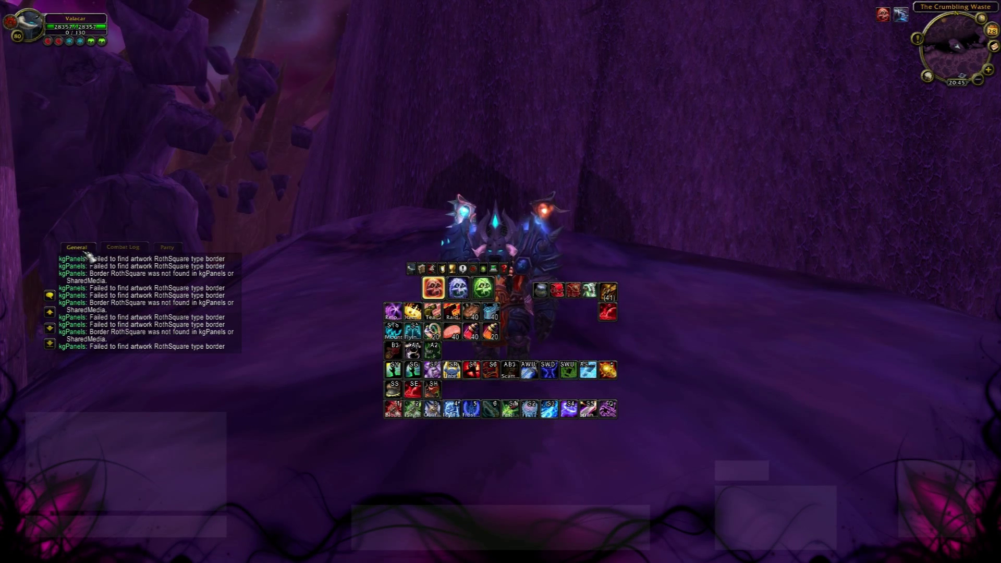
{"action": "left_click_drag", "start_coordinate": [85, 249], "coordinate": [58, 428]}
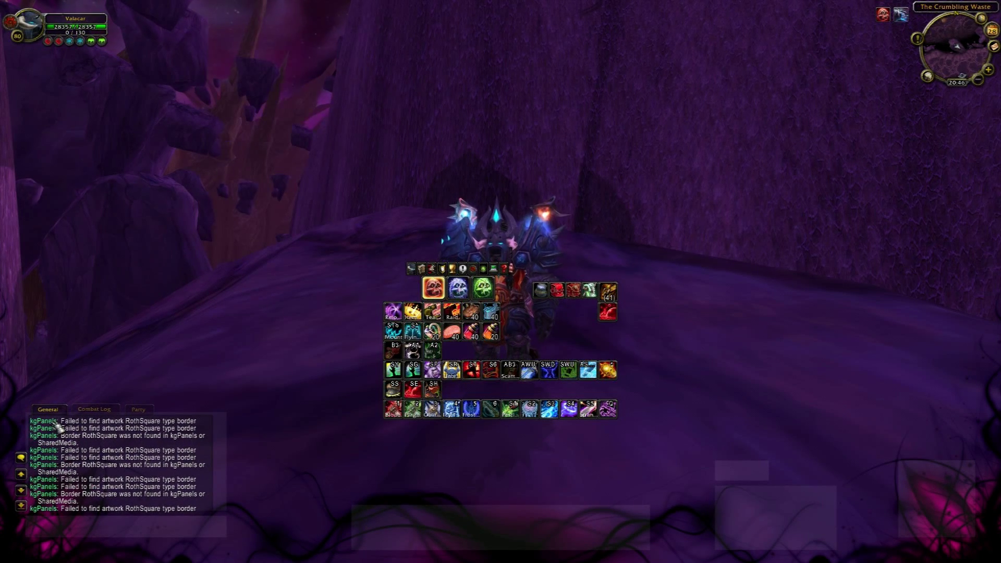
{"action": "left_click_drag", "start_coordinate": [217, 515], "coordinate": [229, 514]}
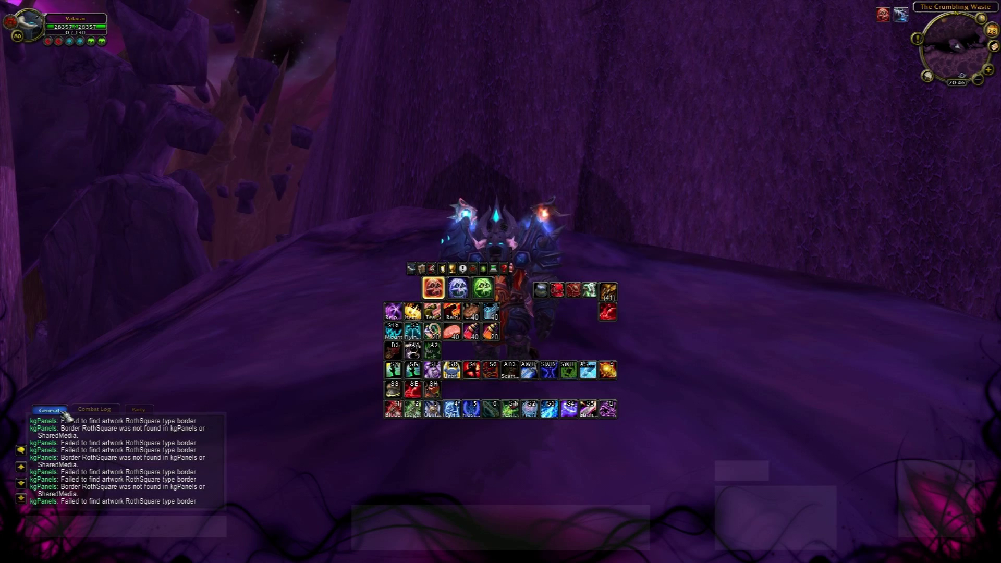
{"action": "right_click", "coordinate": [52, 410]}
{"action": "left_click", "coordinate": [80, 428]}
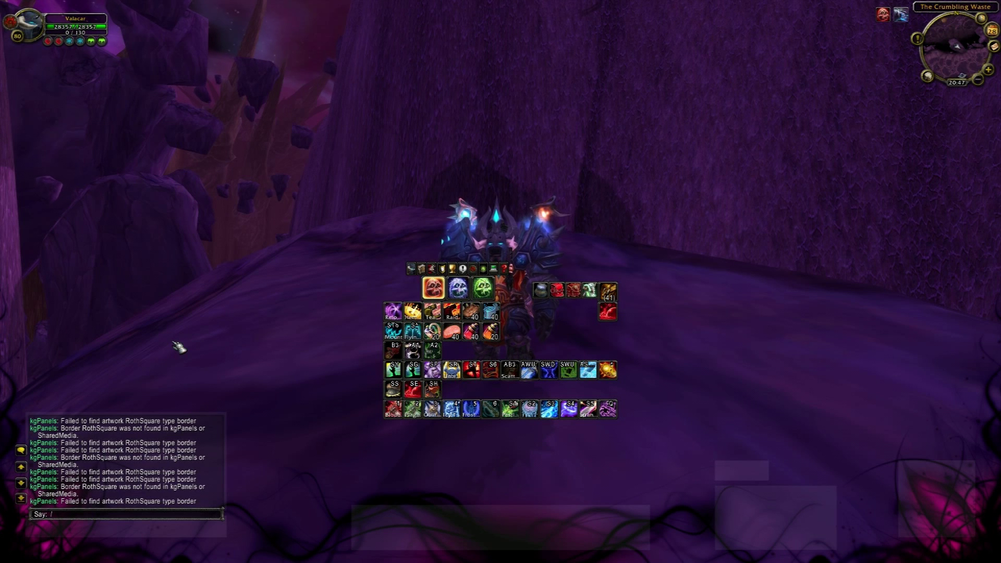
Open Bartender4, unlock the bars and move Bars 6, 5 and 2 out to the left
{"action": "type", "text": "bartender4"}
{"action": "key", "text": "Return"}
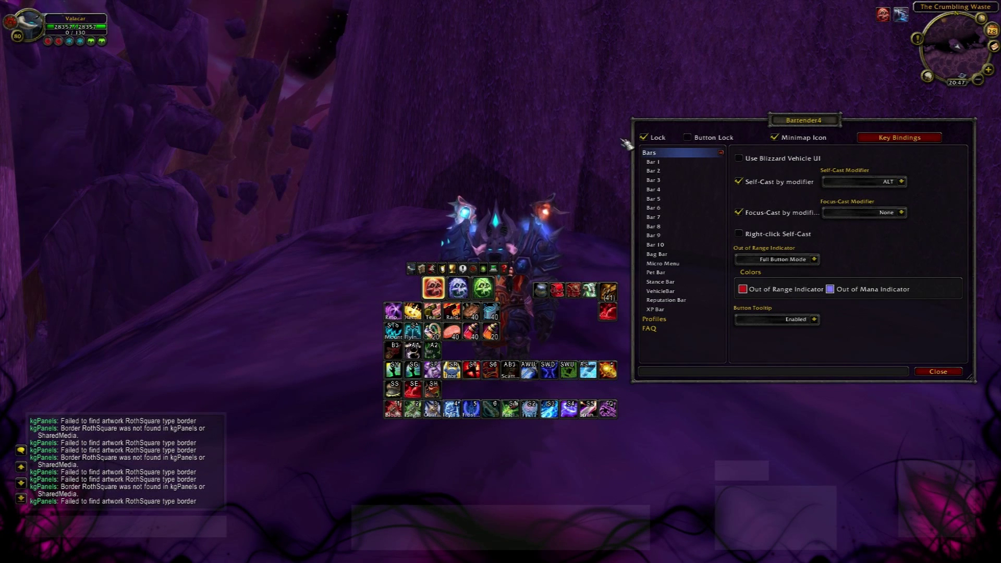
{"action": "left_click", "coordinate": [652, 138]}
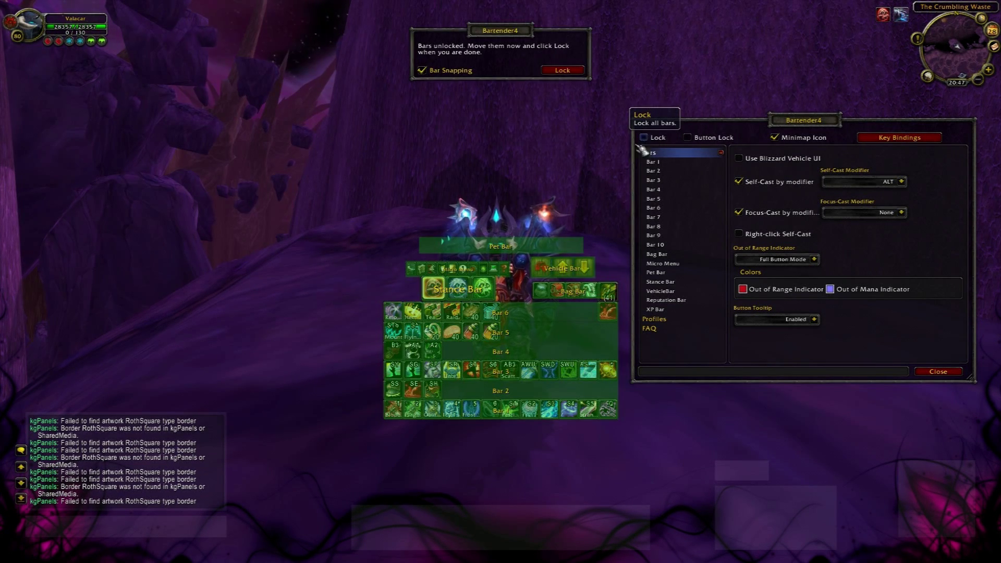
{"action": "left_click_drag", "start_coordinate": [501, 314], "coordinate": [319, 205]}
{"action": "left_click_drag", "start_coordinate": [461, 338], "coordinate": [207, 256]}
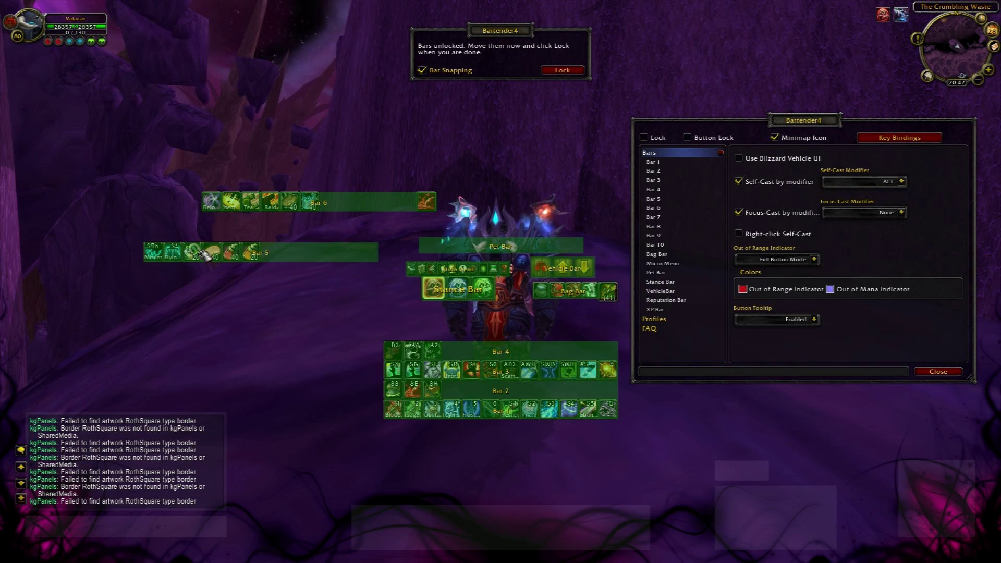
{"action": "left_click_drag", "start_coordinate": [468, 399], "coordinate": [259, 319]}
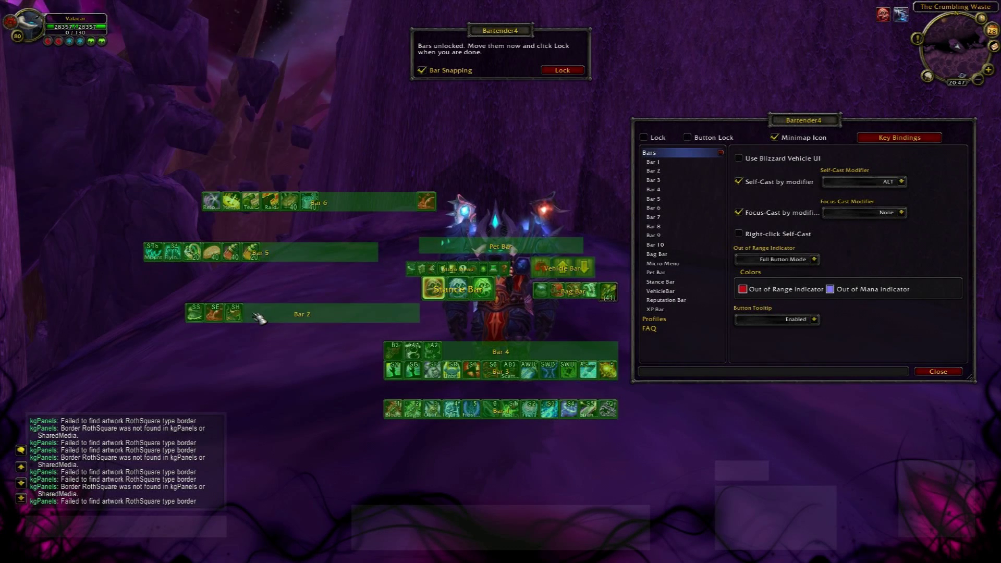
Give Bar 1 scale 1 and 12 buttons, then move it into the bottom-centre panel
{"action": "left_click", "coordinate": [684, 163]}
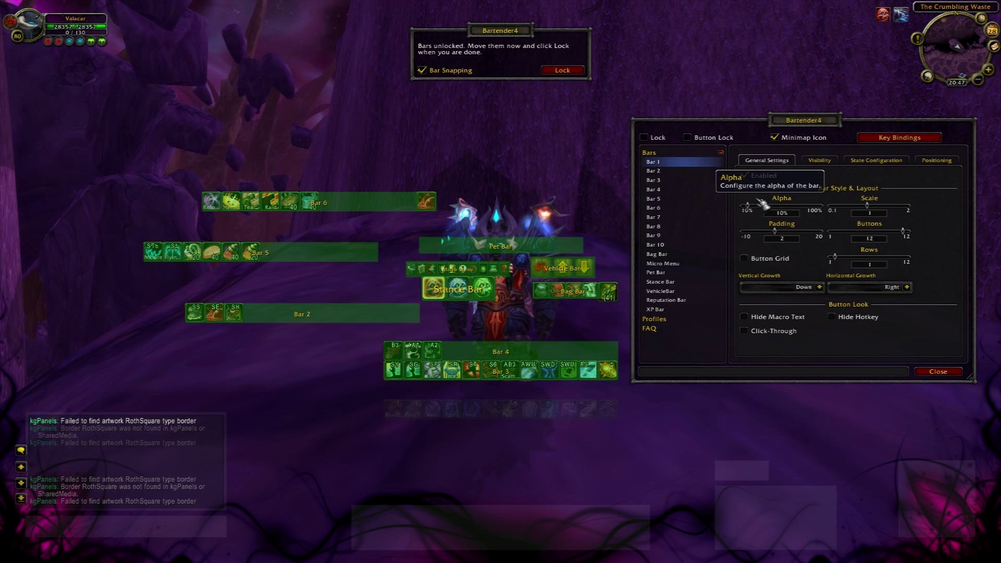
{"action": "left_click_drag", "start_coordinate": [866, 208], "coordinate": [822, 207]}
{"action": "left_click", "coordinate": [868, 213]}
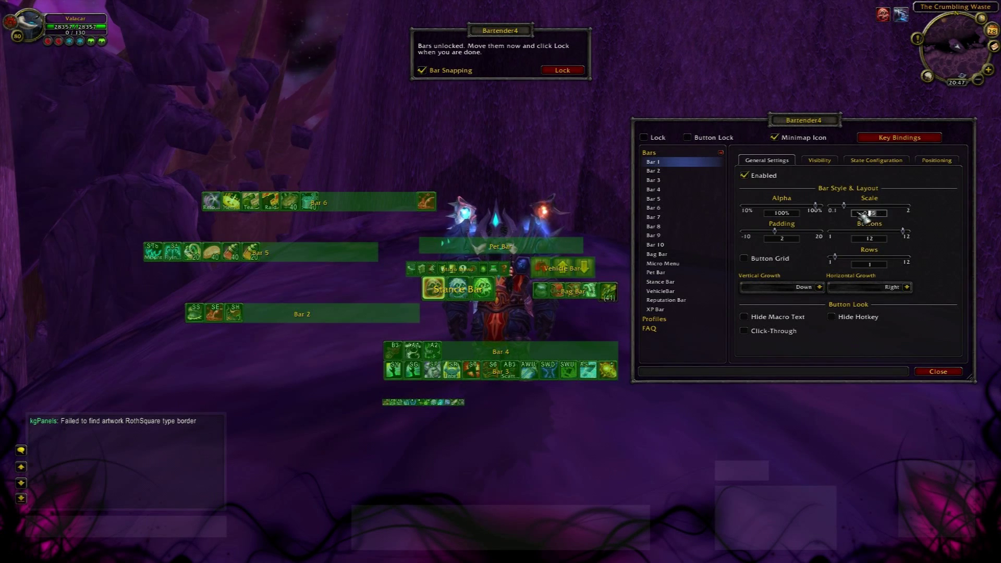
{"action": "type", "text": "1"}
{"action": "key", "text": "Return"}
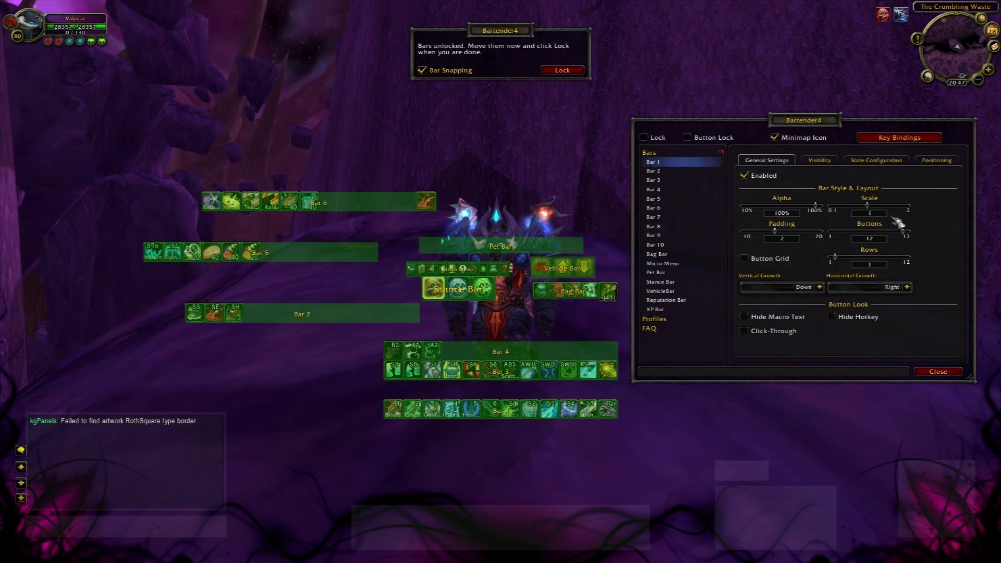
{"action": "left_click_drag", "start_coordinate": [854, 234], "coordinate": [910, 233]}
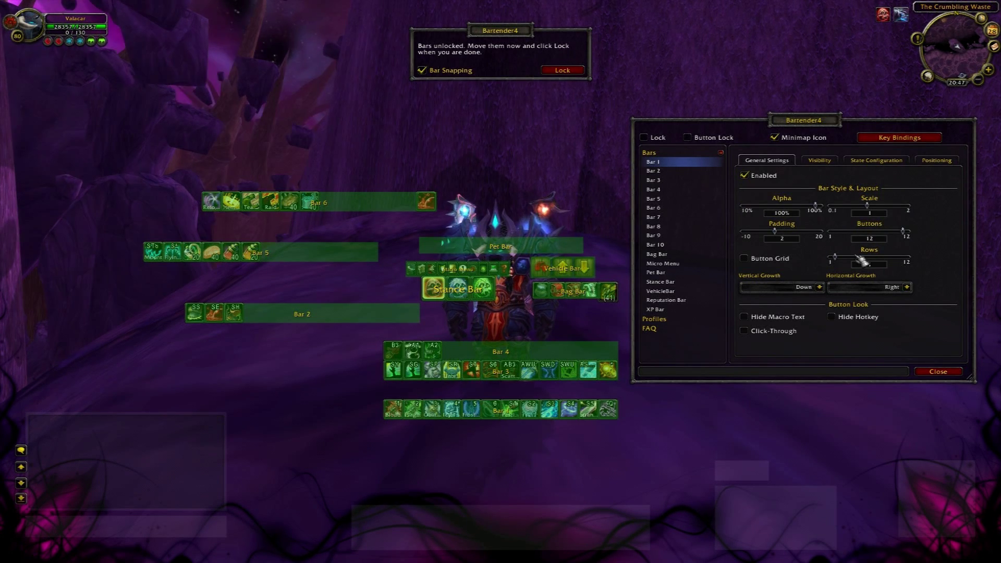
{"action": "left_click_drag", "start_coordinate": [835, 257], "coordinate": [872, 261]}
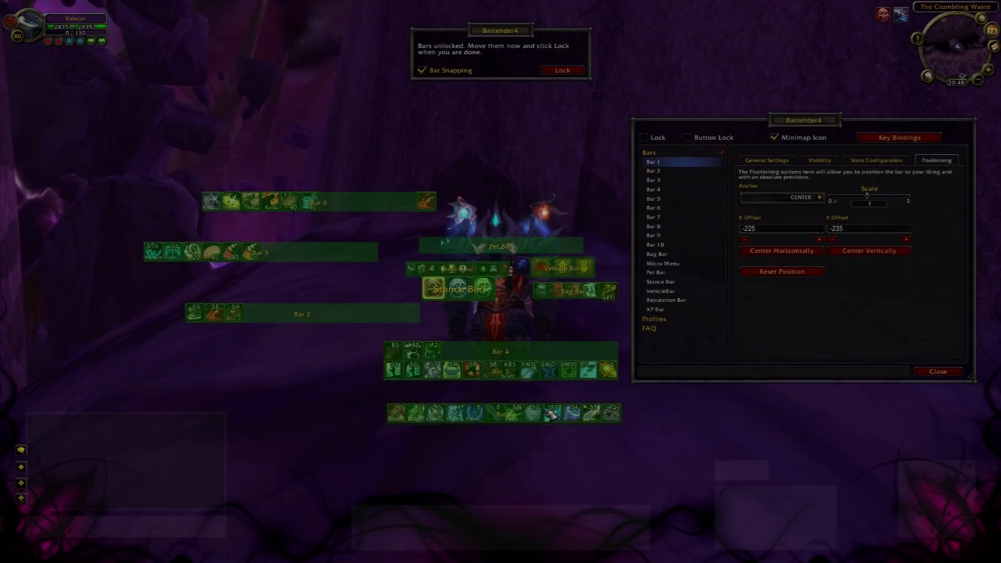
{"action": "left_click_drag", "start_coordinate": [552, 414], "coordinate": [479, 534]}
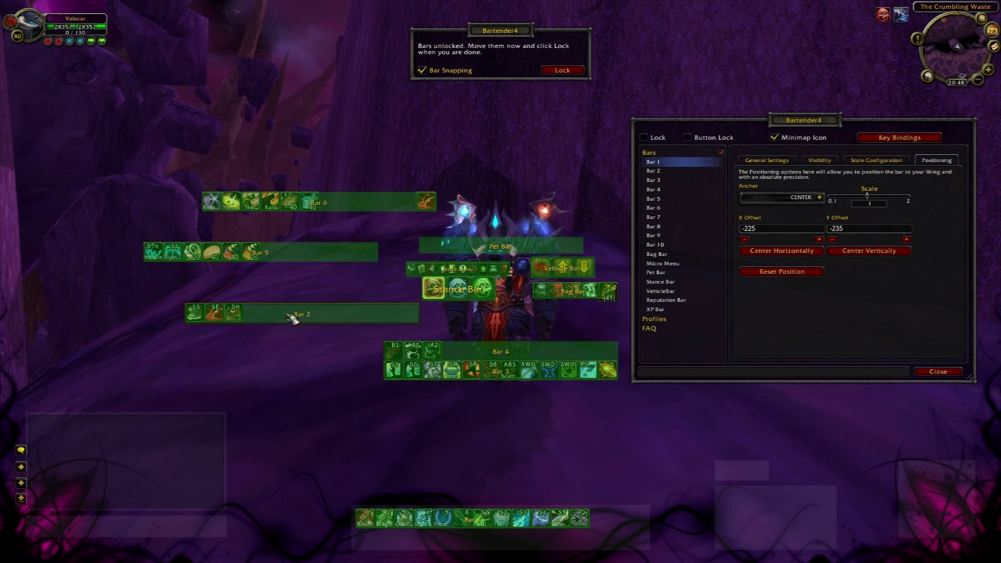
Move Bars 2 and 4 to the bottom beside Bar 1, cutting Bar 2 to 8 buttons and shortening Bar 4
{"action": "left_click_drag", "start_coordinate": [293, 318], "coordinate": [710, 531]}
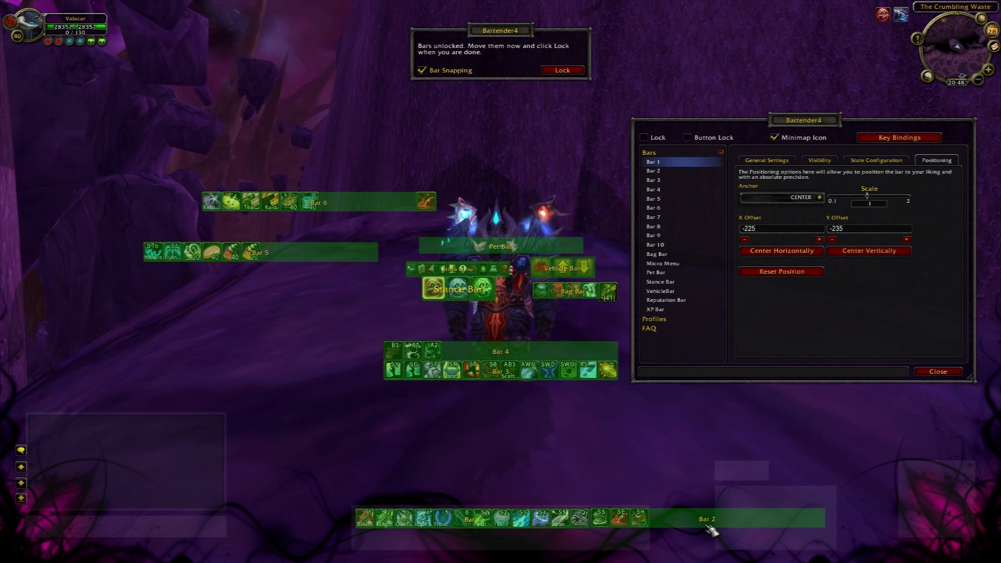
{"action": "left_click", "coordinate": [696, 175]}
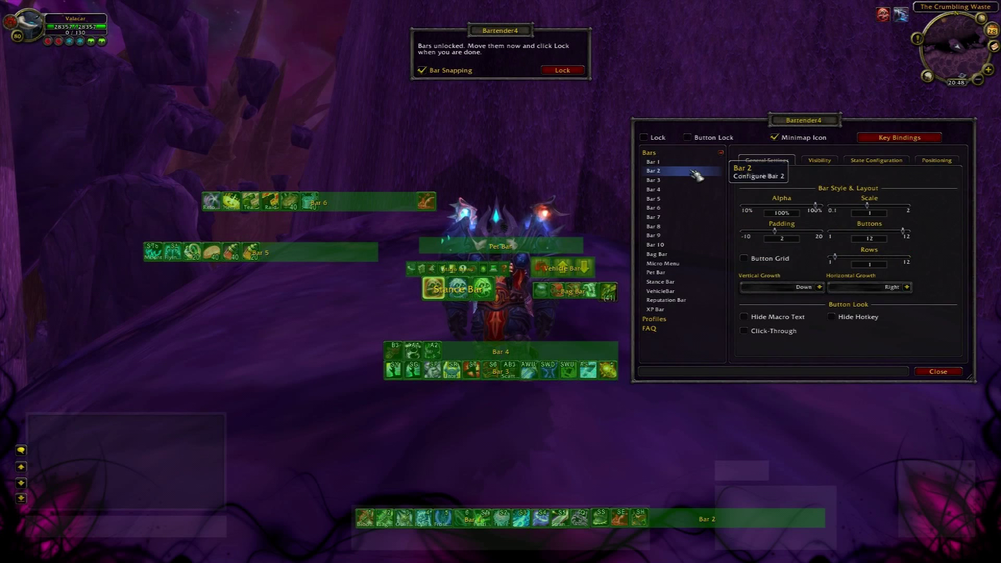
{"action": "left_click_drag", "start_coordinate": [904, 232], "coordinate": [886, 237]}
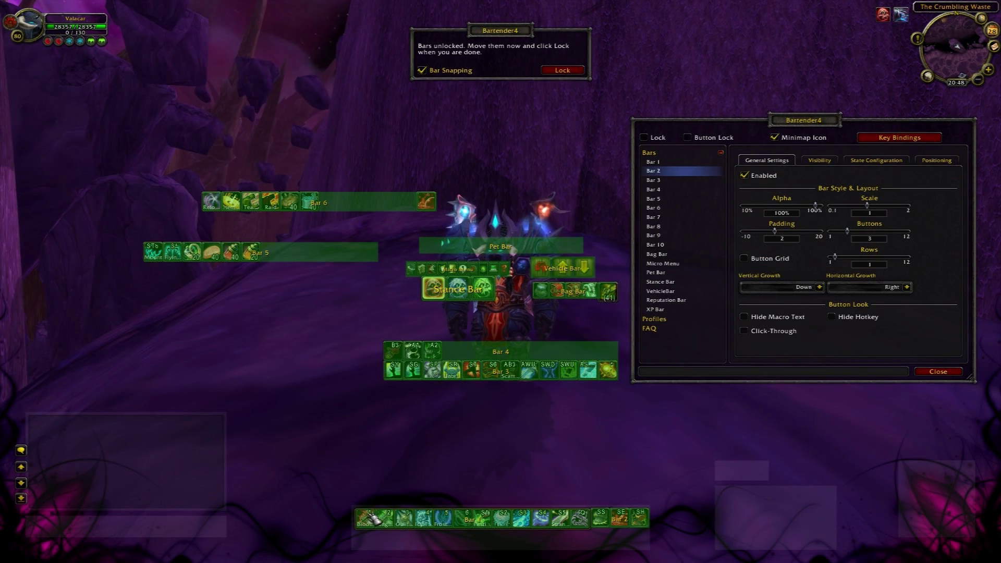
{"action": "left_click_drag", "start_coordinate": [477, 355], "coordinate": [706, 542]}
{"action": "left_click", "coordinate": [715, 190]}
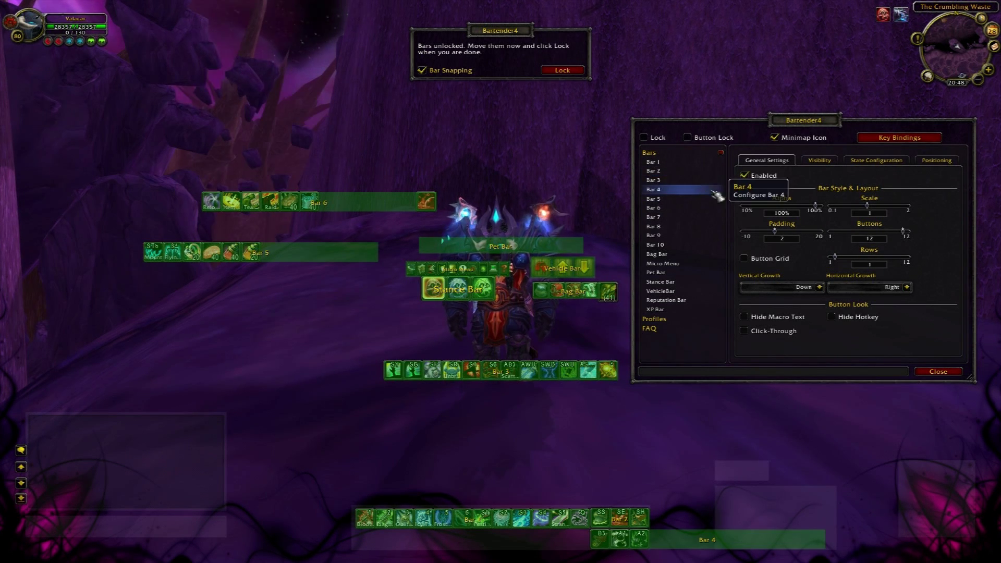
{"action": "left_click_drag", "start_coordinate": [907, 234], "coordinate": [856, 238]}
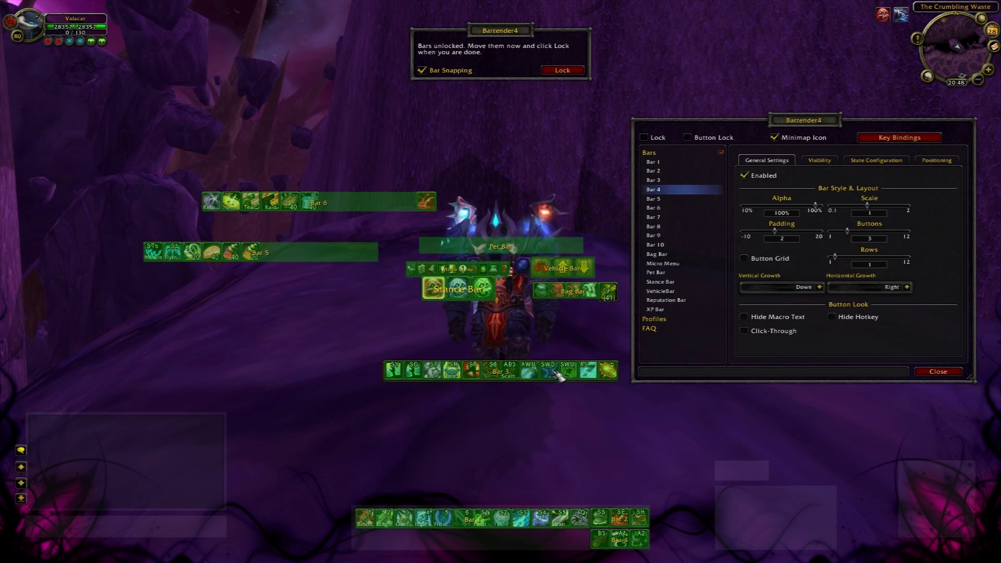
Move Bar 3 under Bar 1 and stack Bars 5 and 6 in the bottom-right corner
{"action": "left_click_drag", "start_coordinate": [559, 375], "coordinate": [513, 558]}
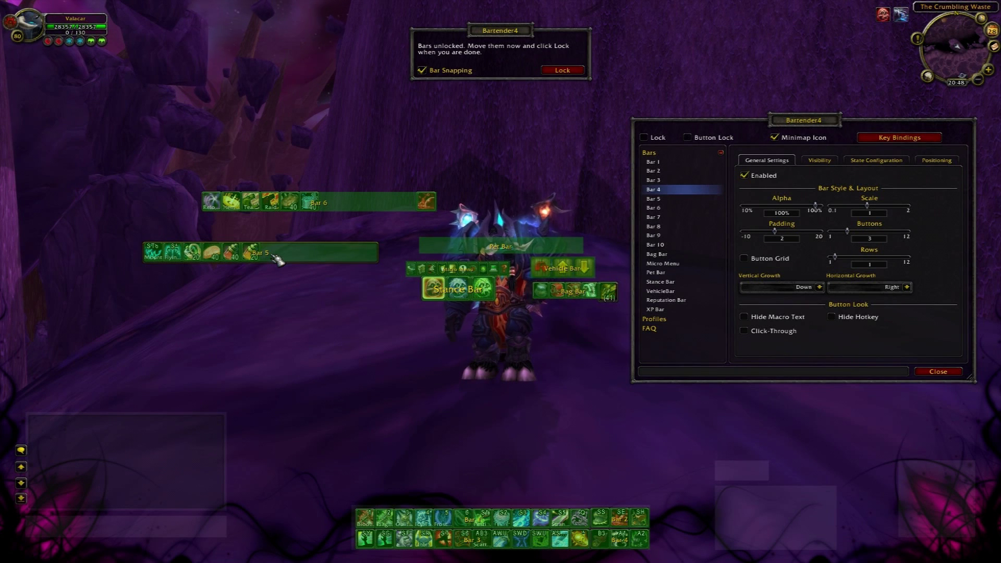
{"action": "left_click_drag", "start_coordinate": [326, 300], "coordinate": [890, 521]}
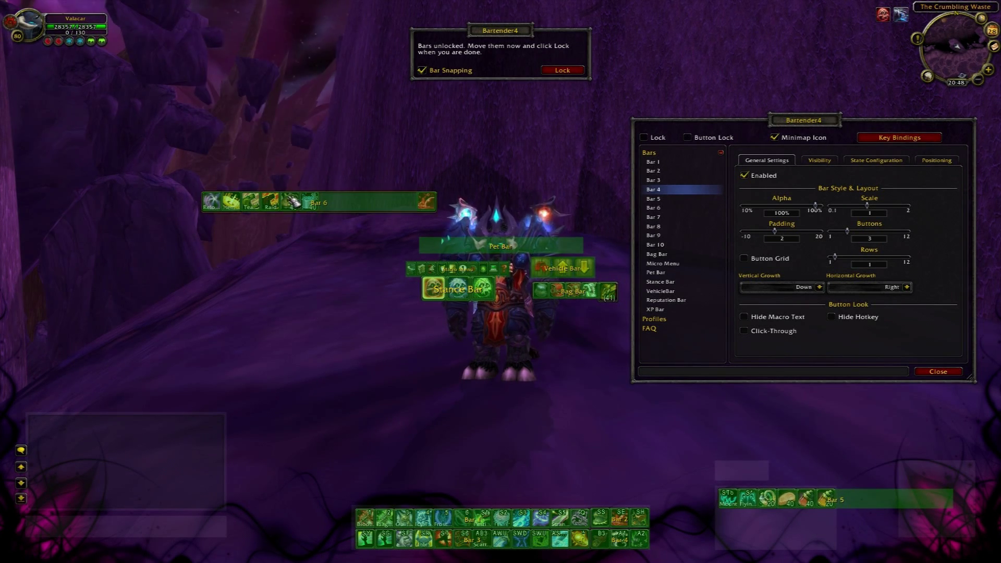
{"action": "left_click_drag", "start_coordinate": [292, 203], "coordinate": [874, 550]}
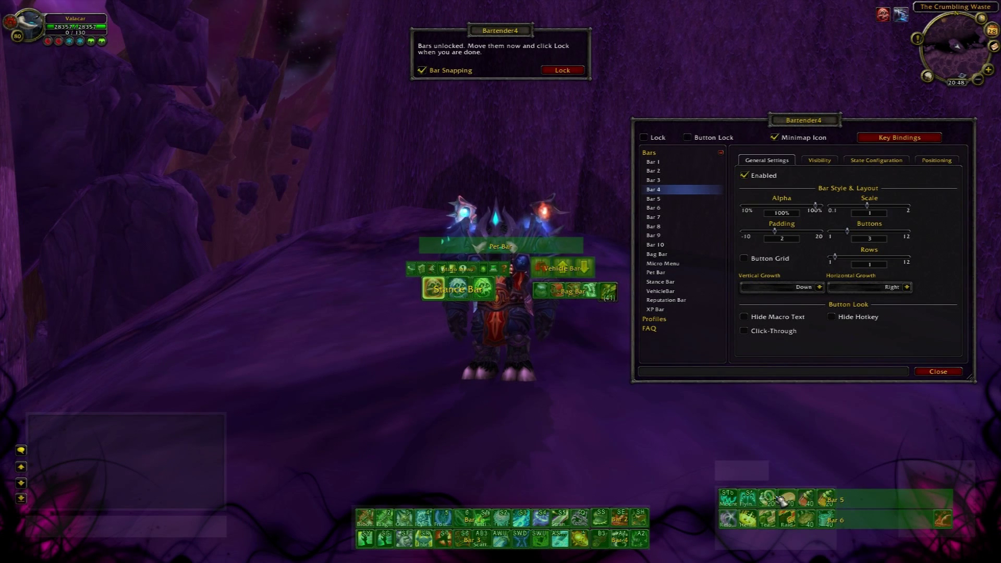
Enable Bar 7 and place it at bottom right under Bar 6
{"action": "left_click", "coordinate": [689, 217]}
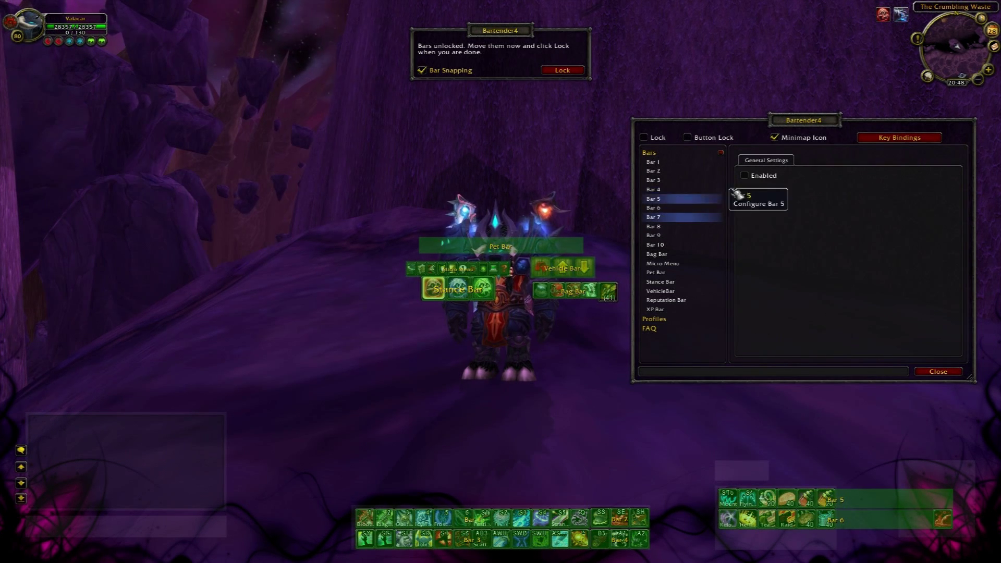
{"action": "left_click", "coordinate": [756, 175]}
{"action": "left_click_drag", "start_coordinate": [414, 286], "coordinate": [443, 412]}
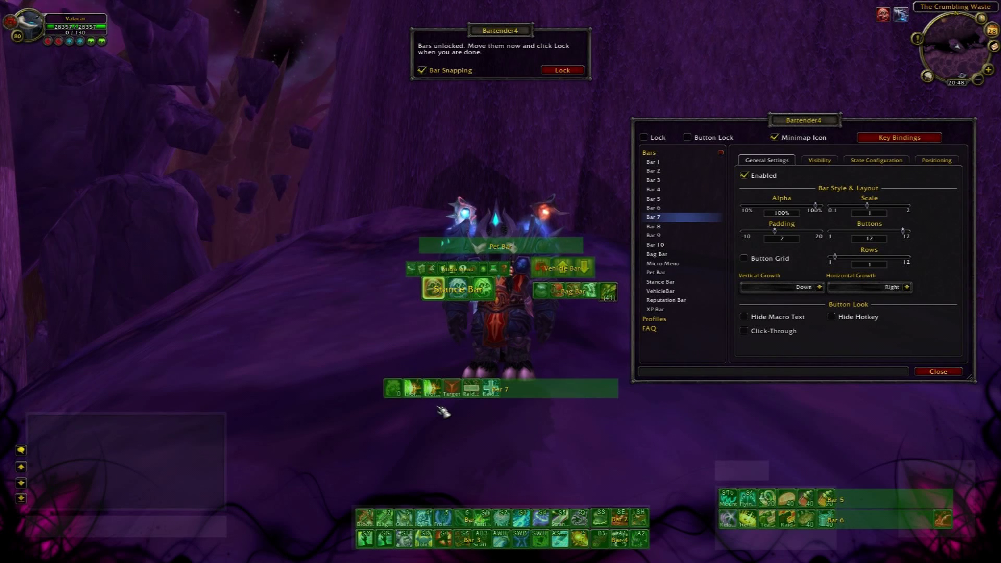
{"action": "left_click", "coordinate": [673, 226]}
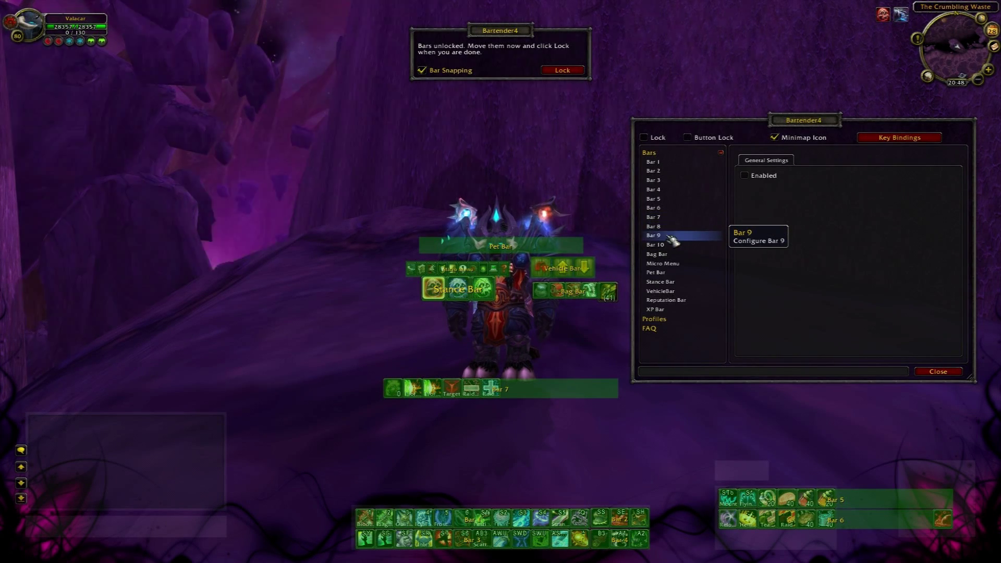
{"action": "left_click", "coordinate": [672, 217]}
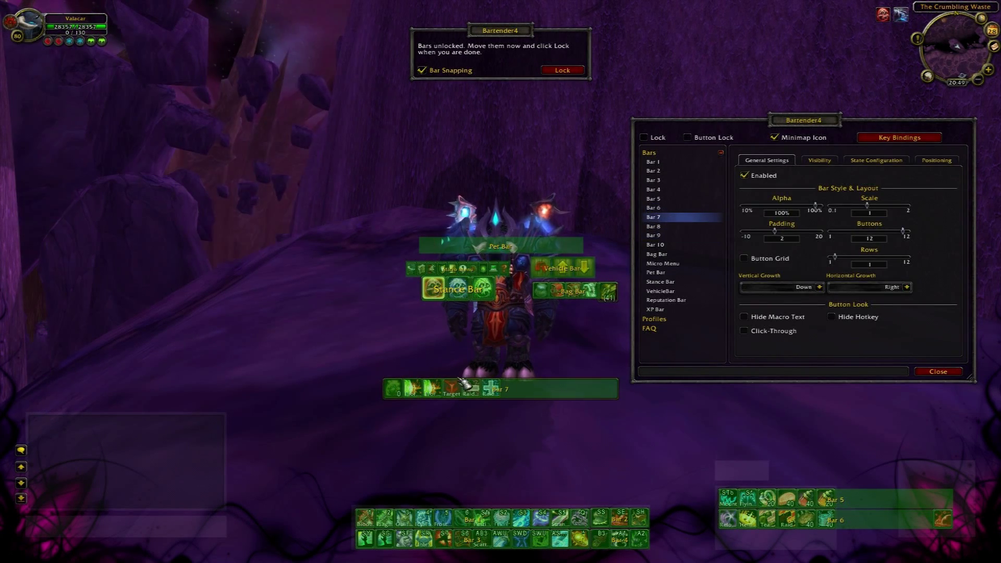
{"action": "left_click_drag", "start_coordinate": [525, 390], "coordinate": [803, 547]}
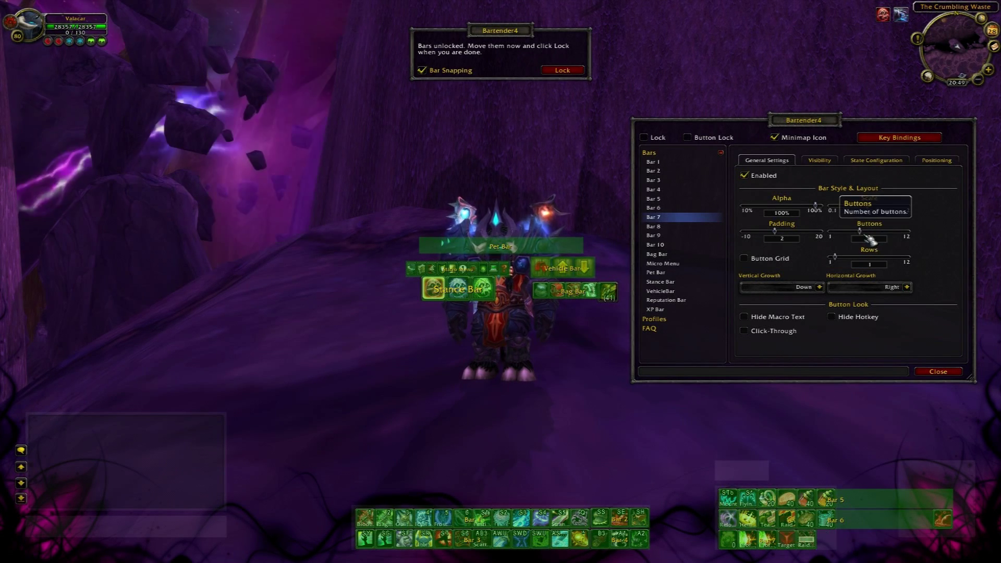
Cut Bar 6 down to 6 buttons, then select Bar 5
{"action": "left_click", "coordinate": [661, 208]}
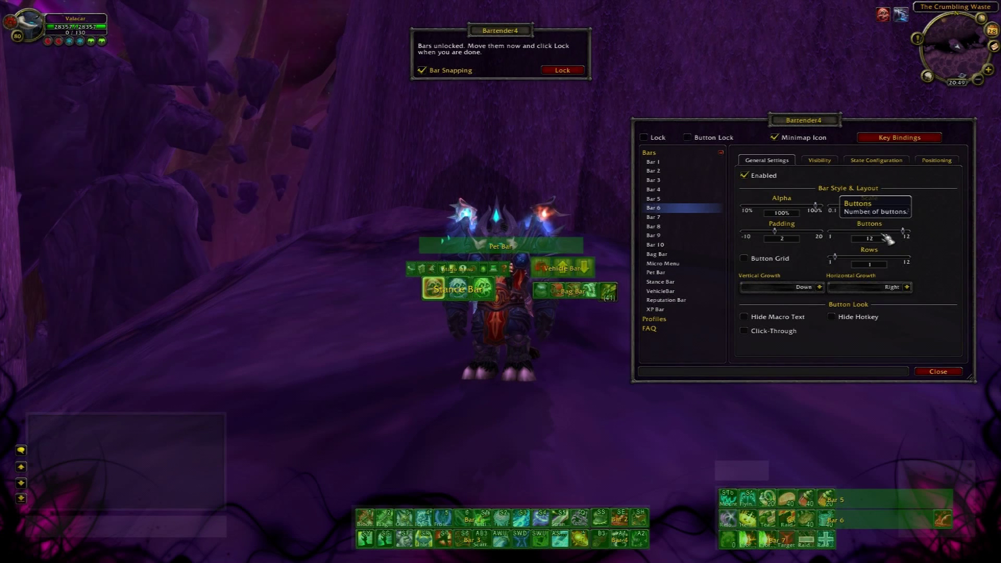
{"action": "mouse_move", "coordinate": [886, 237]}
{"action": "left_mouse_down"}
{"action": "mouse_move", "coordinate": [870, 236]}
{"action": "mouse_move", "coordinate": [881, 237]}
{"action": "left_mouse_up"}
{"action": "left_click", "coordinate": [673, 199]}
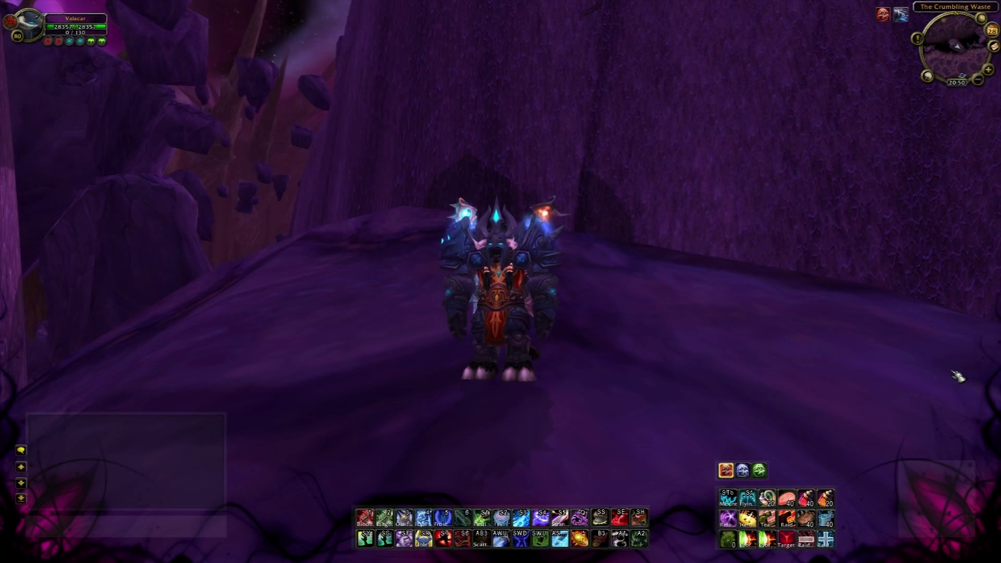
Via /buttonfacade, try Dream Layout and Zoomed, then apply the Caith skin with 23% gloss
{"action": "key", "text": "Return"}
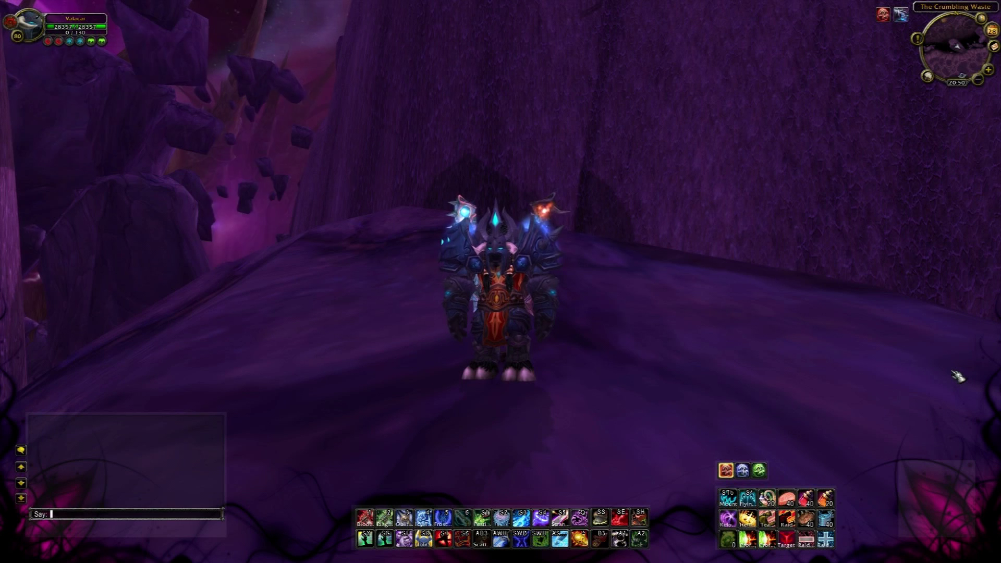
{"action": "type", "text": "/buttonfaca"}
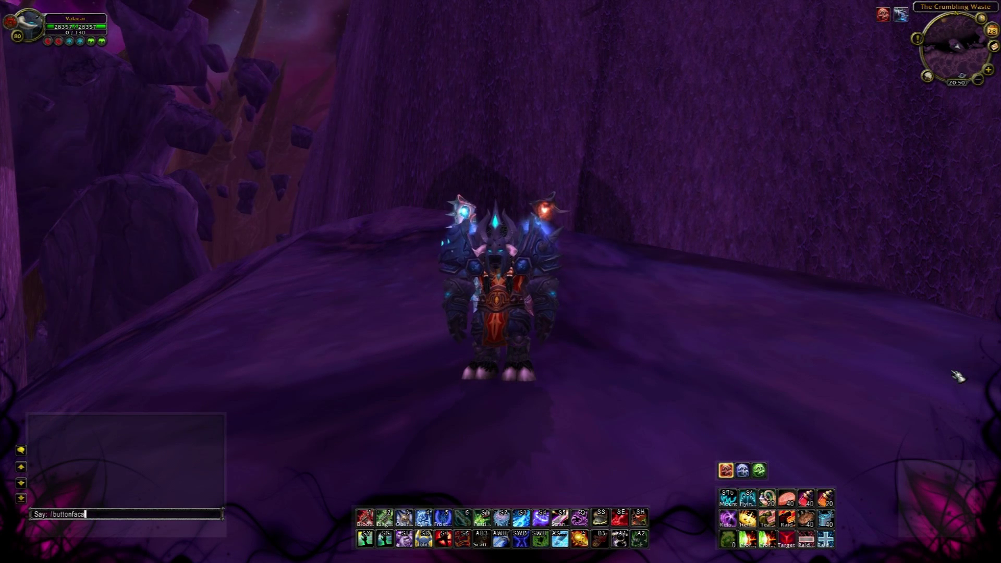
{"action": "type", "text": "de"}
{"action": "key", "text": "Return"}
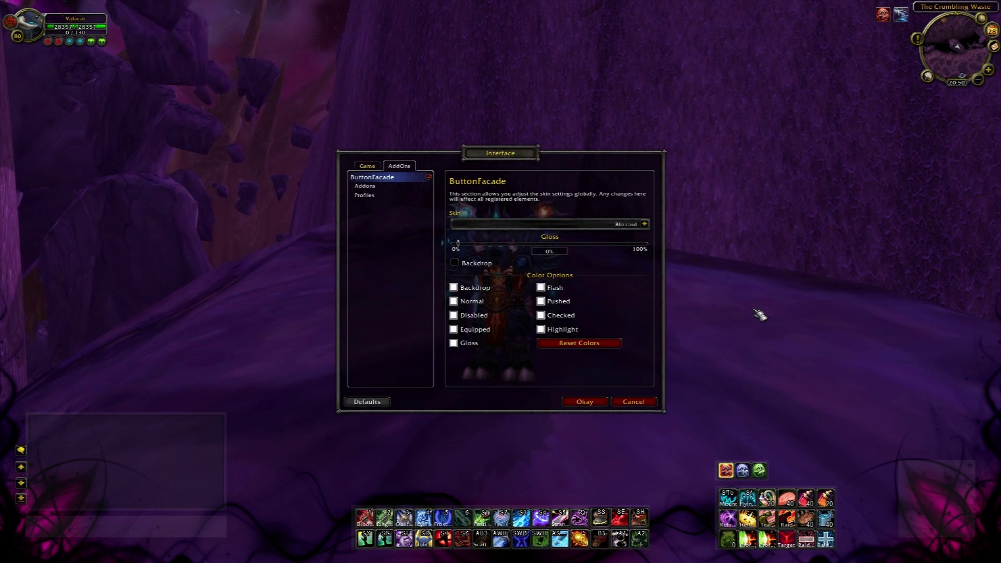
{"action": "left_click", "coordinate": [647, 223]}
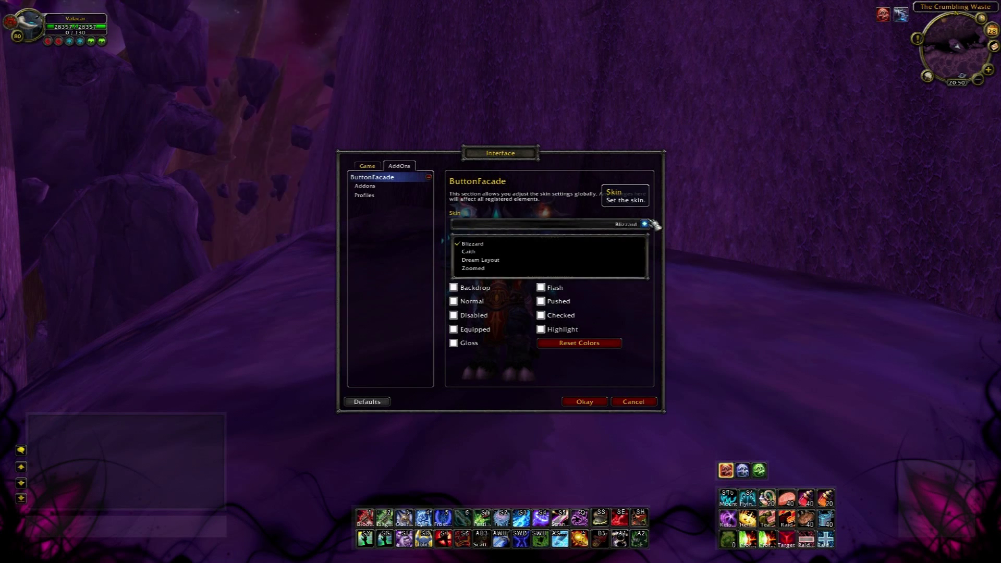
{"action": "left_click", "coordinate": [632, 266]}
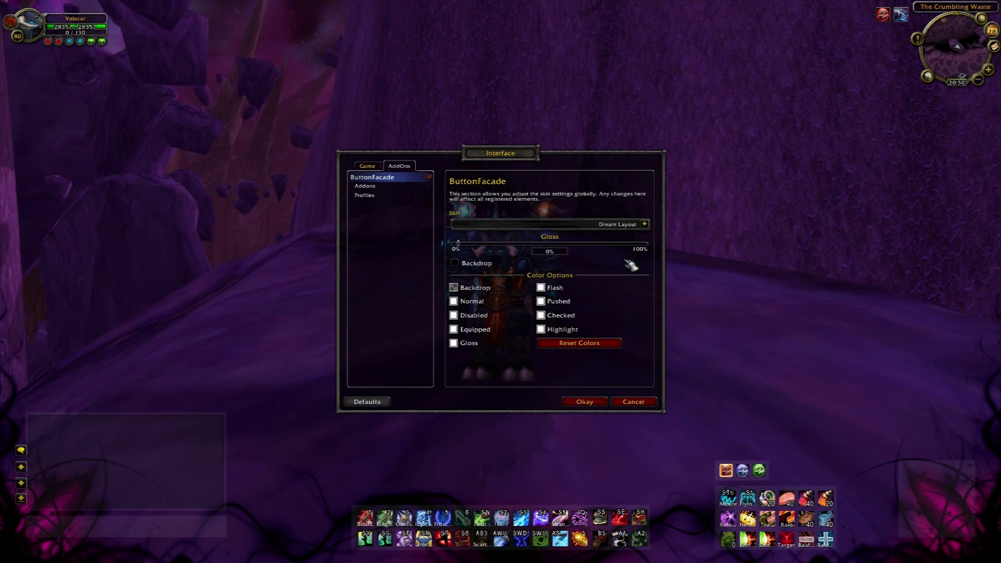
{"action": "left_click", "coordinate": [645, 224]}
{"action": "left_click", "coordinate": [614, 271]}
{"action": "left_click", "coordinate": [645, 224]}
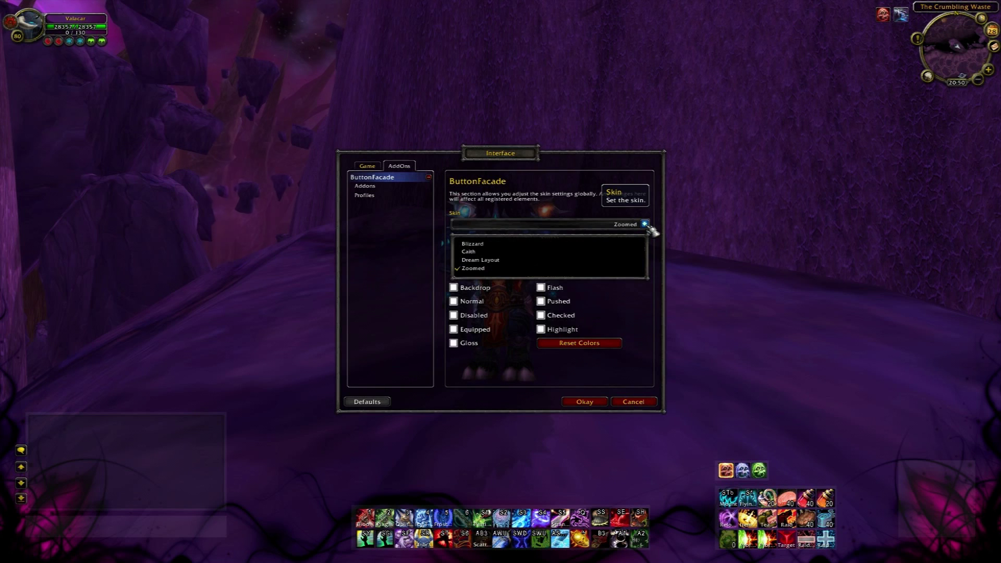
{"action": "left_click", "coordinate": [632, 254]}
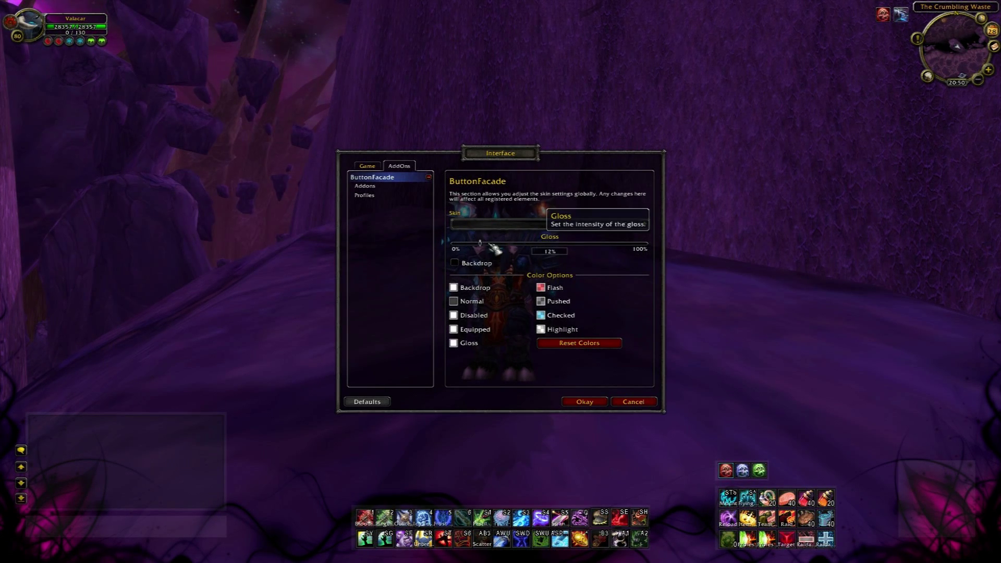
{"action": "left_click_drag", "start_coordinate": [489, 244], "coordinate": [678, 249]}
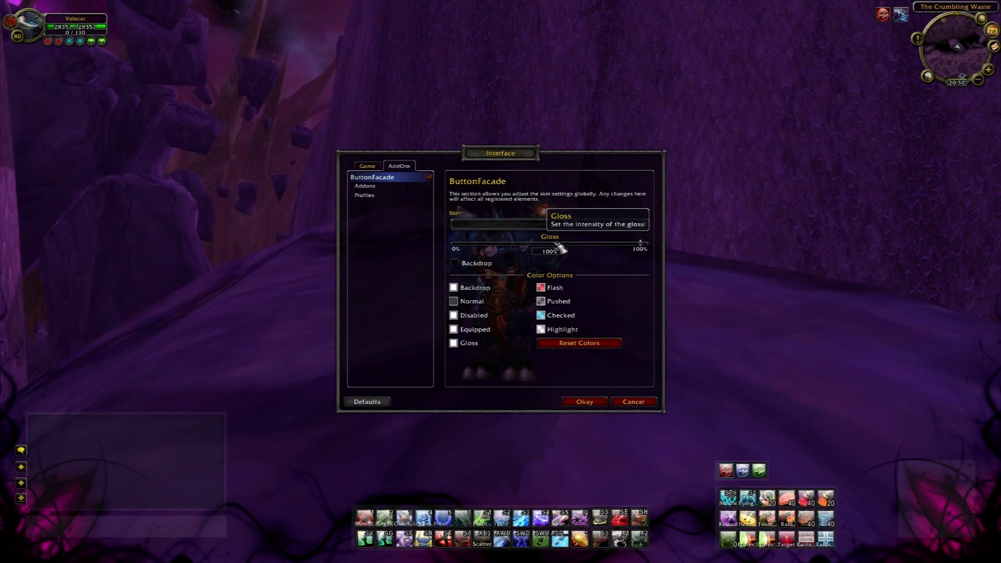
{"action": "left_click", "coordinate": [500, 244]}
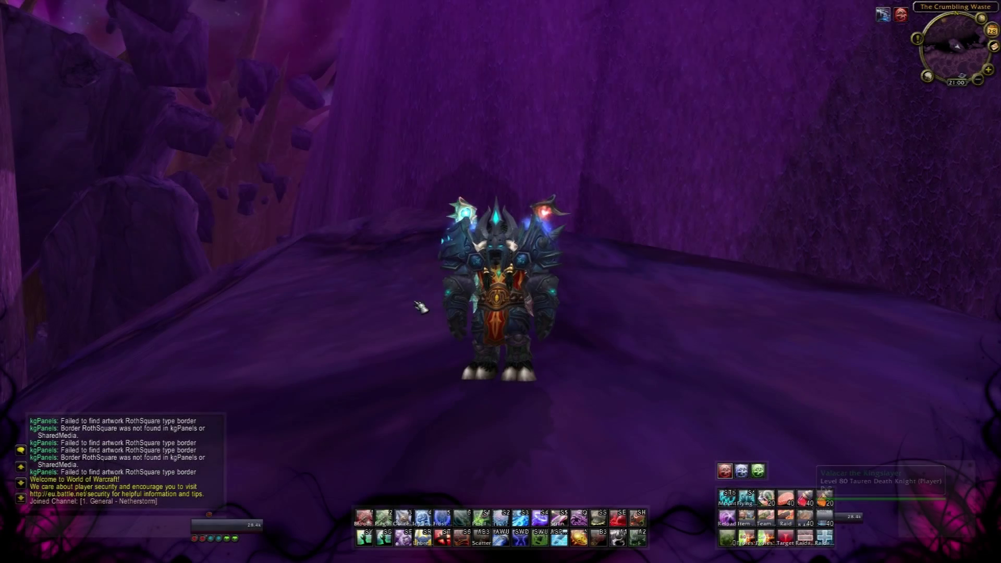
Tick Unlocked in oUF Nivaya's General Settings so the unit frames can be moved
{"action": "key", "text": "Escape"}
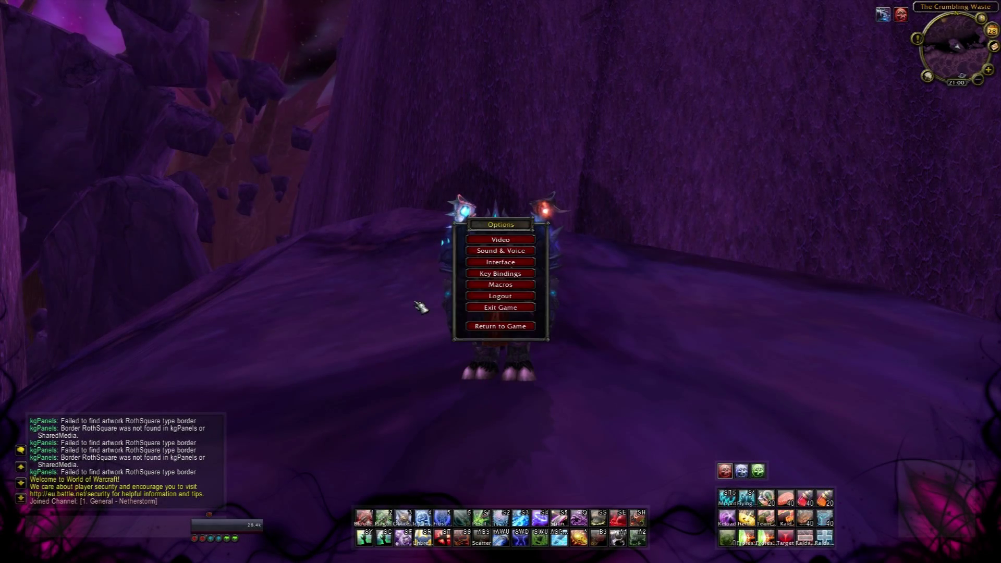
{"action": "left_click", "coordinate": [483, 264]}
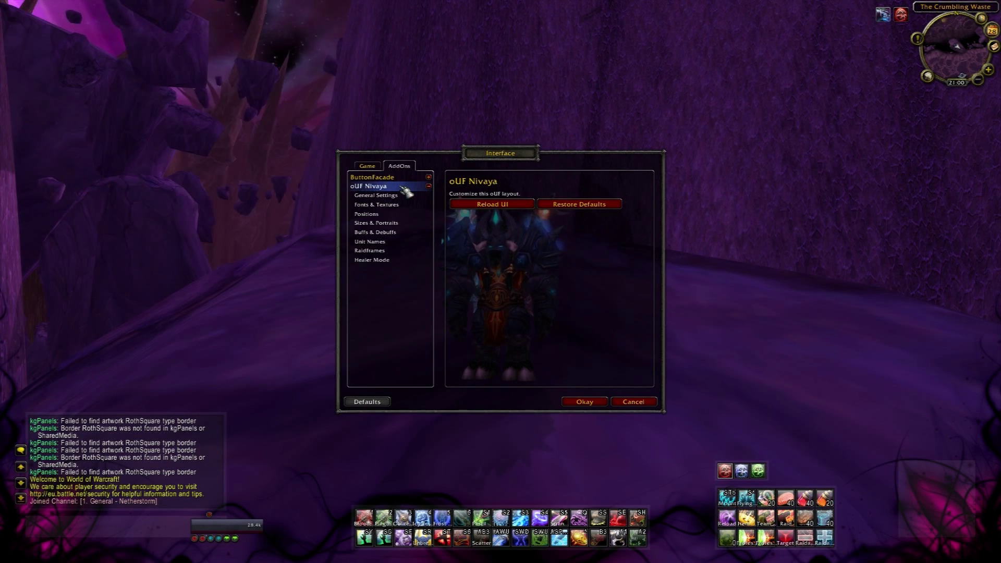
{"action": "left_click", "coordinate": [384, 195]}
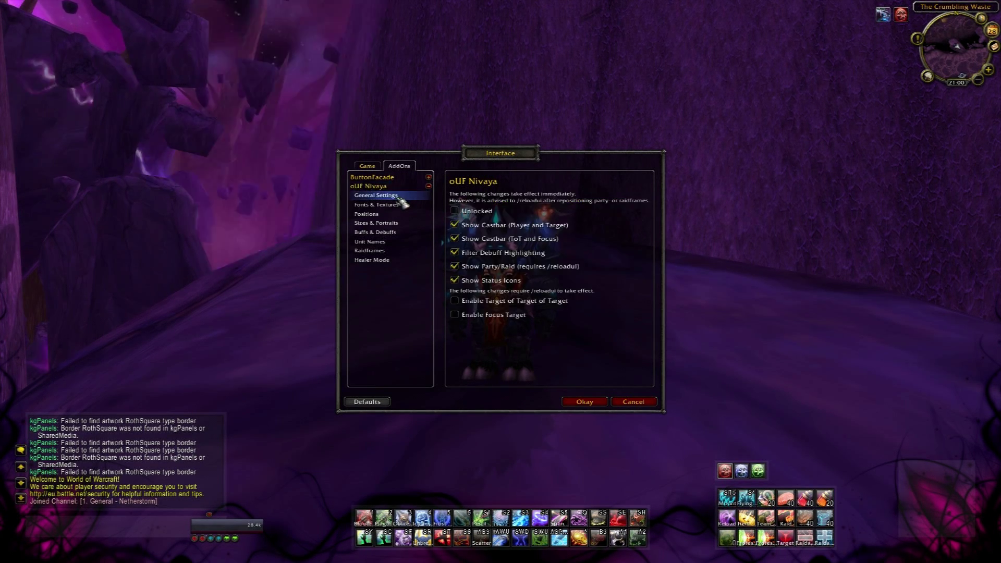
{"action": "left_click", "coordinate": [459, 211]}
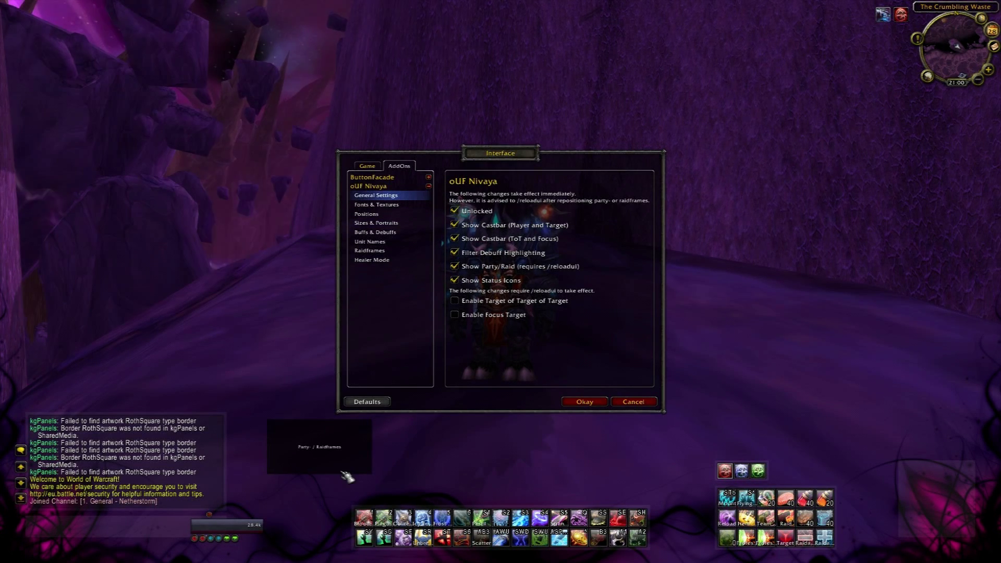
Drag the party/raid anchor, player and target frames into place above the action bars
{"action": "left_click_drag", "start_coordinate": [323, 429], "coordinate": [244, 308]}
{"action": "left_click_drag", "start_coordinate": [251, 533], "coordinate": [345, 452]}
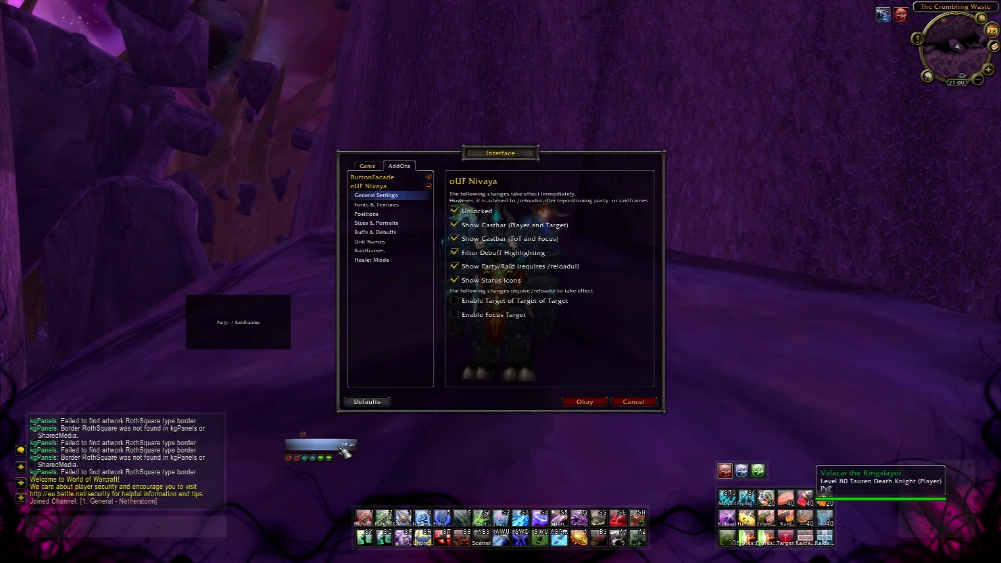
{"action": "left_click", "coordinate": [493, 464]}
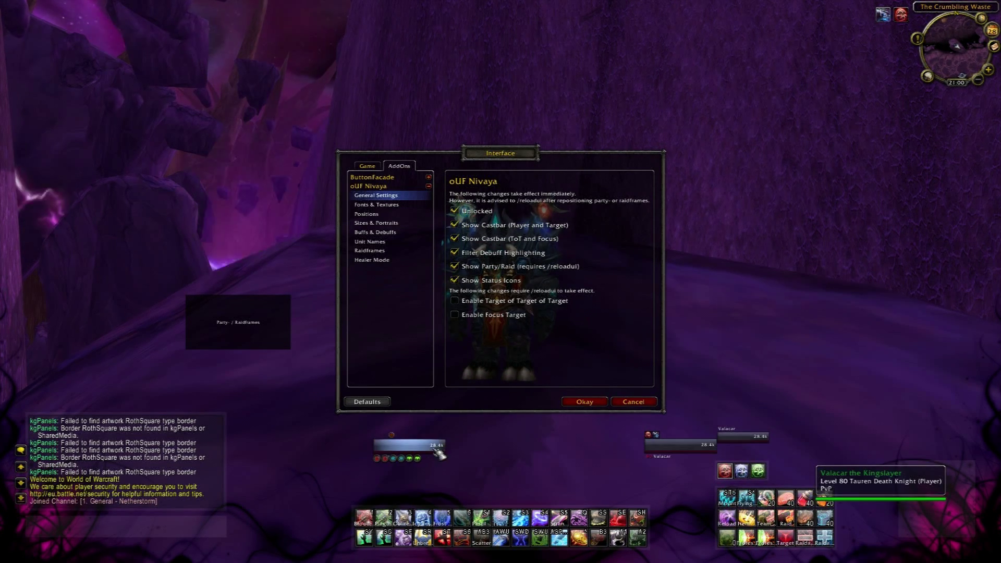
{"action": "left_click_drag", "start_coordinate": [354, 462], "coordinate": [447, 476]}
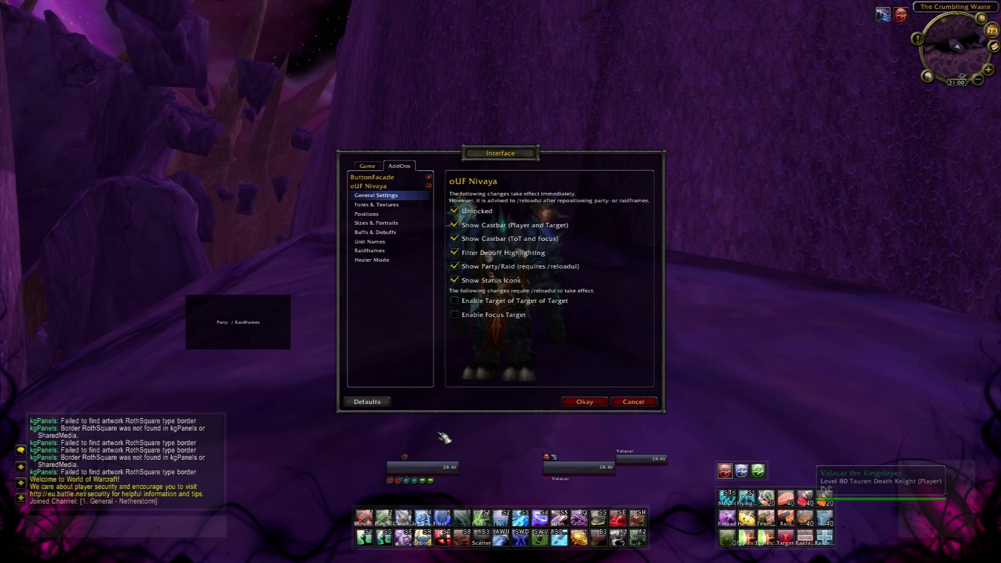
In Sizes & Portraits, set the Player & Target frames to width 200 and height 50
{"action": "left_click", "coordinate": [404, 223]}
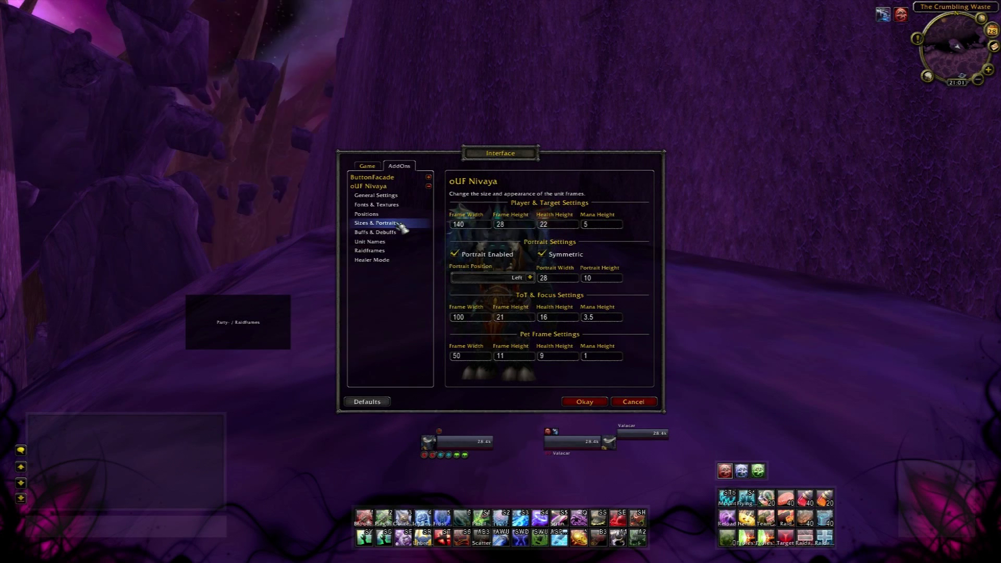
{"action": "left_click", "coordinate": [478, 225]}
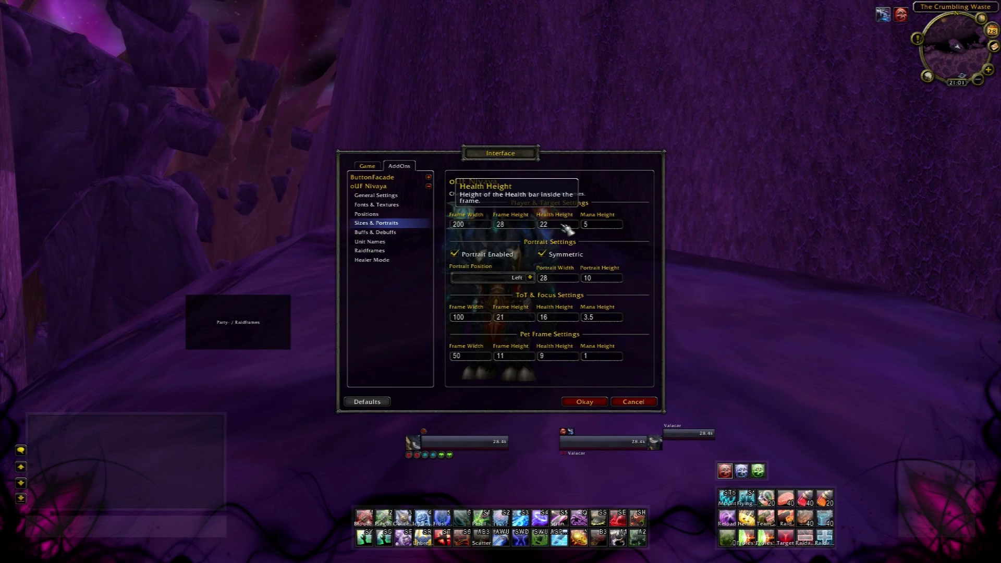
{"action": "left_click", "coordinate": [531, 225]}
{"action": "type", "text": "50"}
{"action": "left_click", "coordinate": [531, 225]}
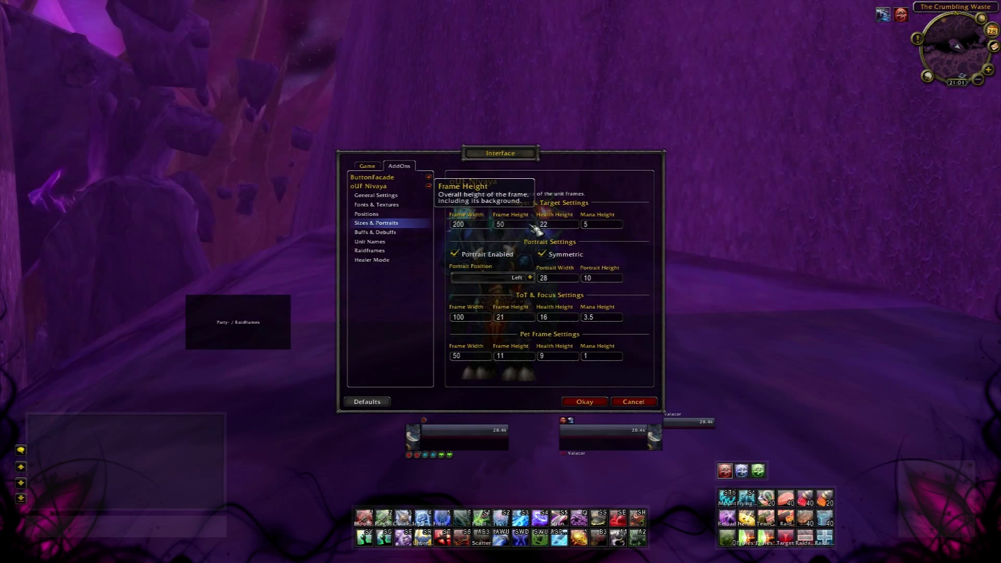
Change the frames to width 300 and height 100, then move them down and left
{"action": "left_click", "coordinate": [485, 228]}
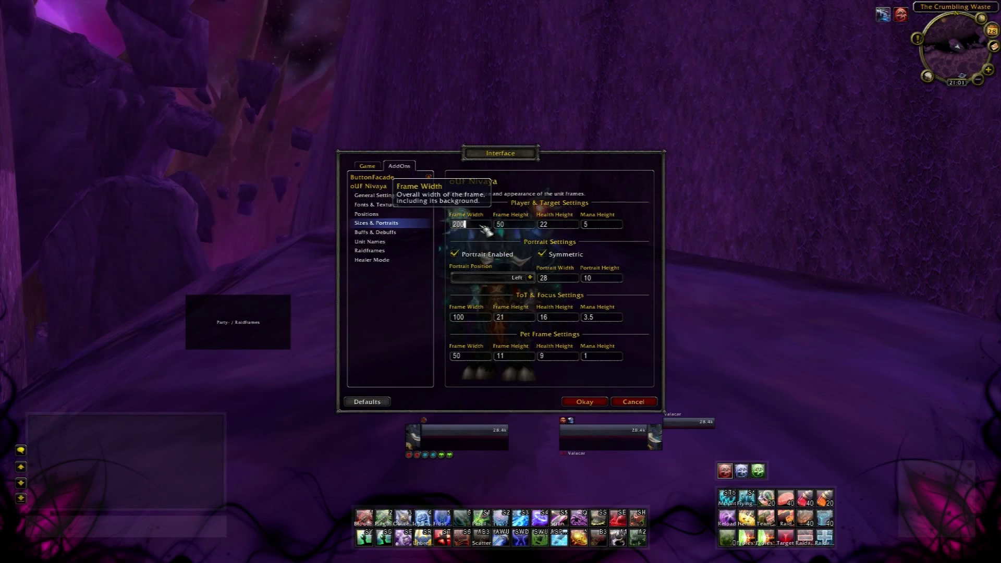
{"action": "type", "text": "300"}
{"action": "left_click", "coordinate": [481, 225]}
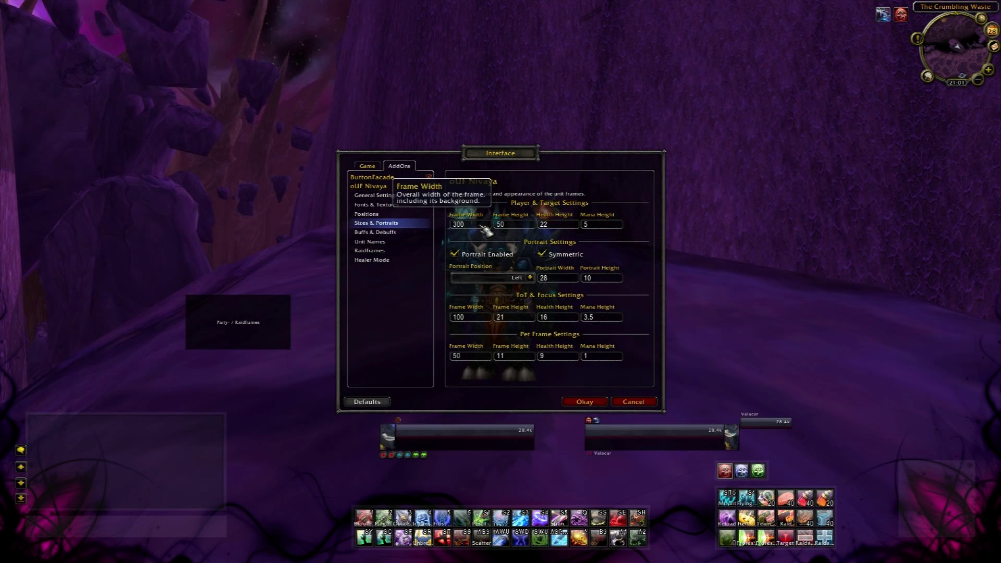
{"action": "left_click", "coordinate": [521, 225]}
{"action": "type", "text": "100"}
{"action": "left_click", "coordinate": [523, 225]}
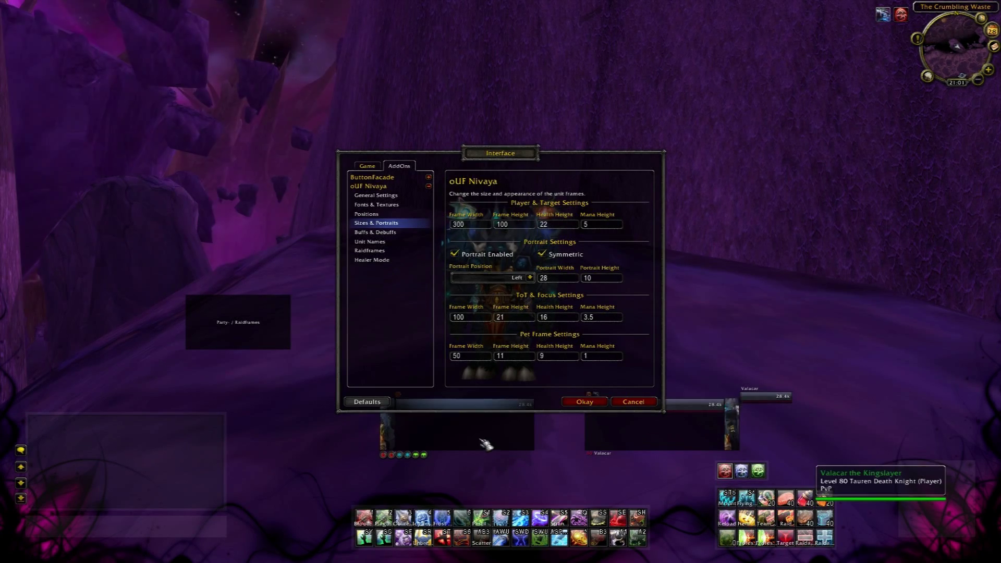
{"action": "left_click_drag", "start_coordinate": [445, 453], "coordinate": [399, 476]}
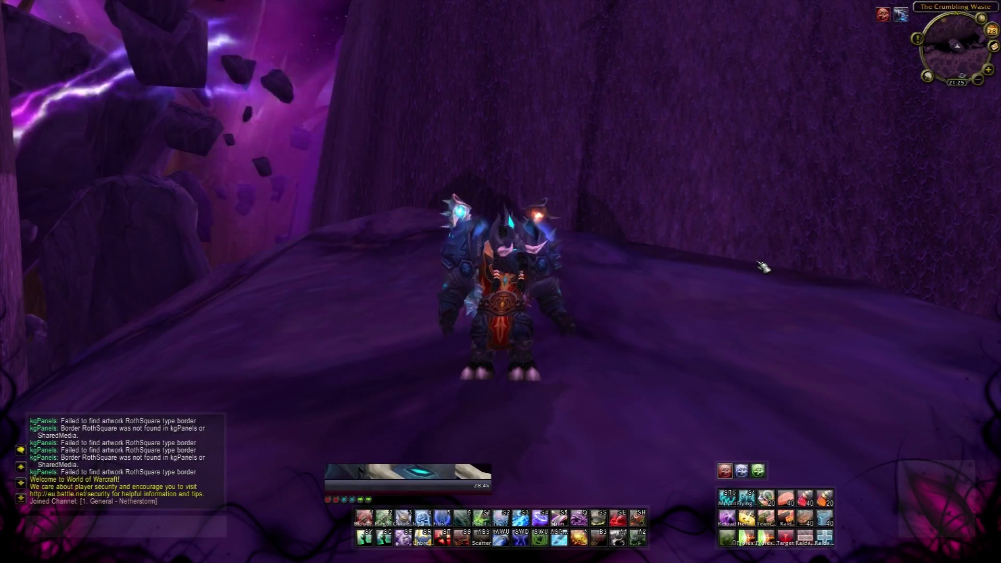
Open the Quartz3 options with /quartz and toggle the bar lock off
{"action": "key", "text": "Return"}
{"action": "type", "text": "/quar"}
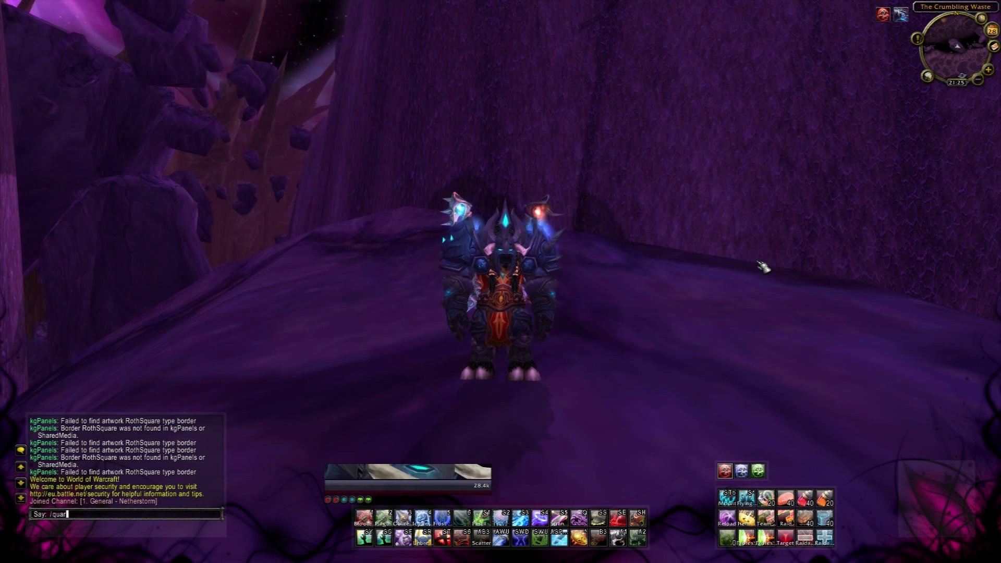
{"action": "type", "text": "tz"}
{"action": "key", "text": "Return"}
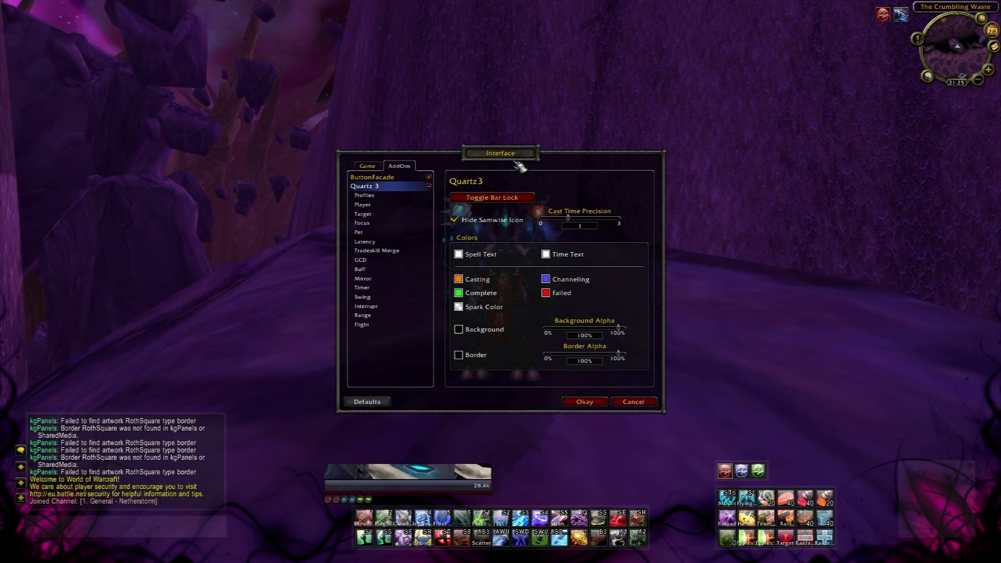
{"action": "left_click", "coordinate": [511, 200]}
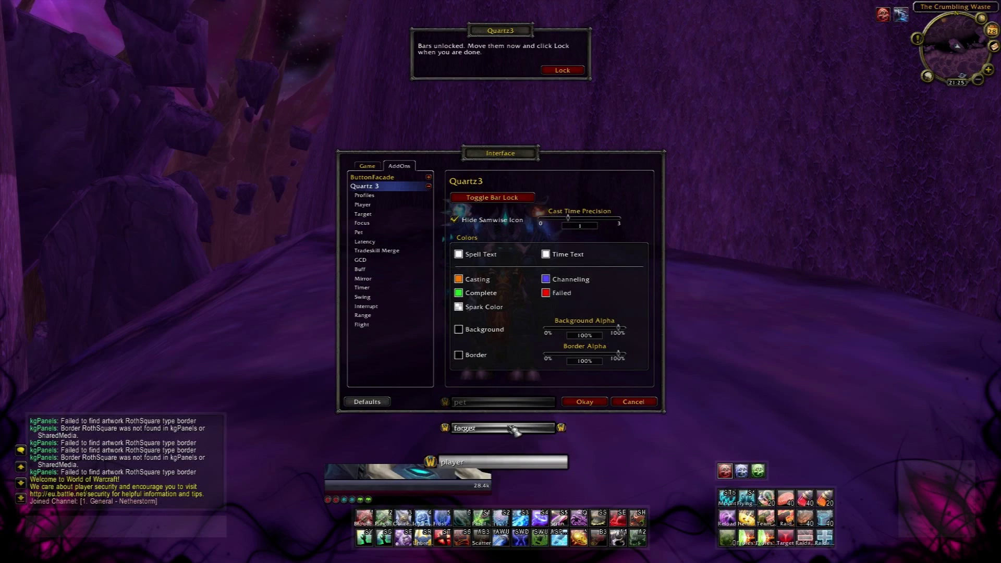
Reposition the target, player and focus cast bars around the unit frames and beside the chat
{"action": "left_click_drag", "start_coordinate": [514, 430], "coordinate": [369, 432]}
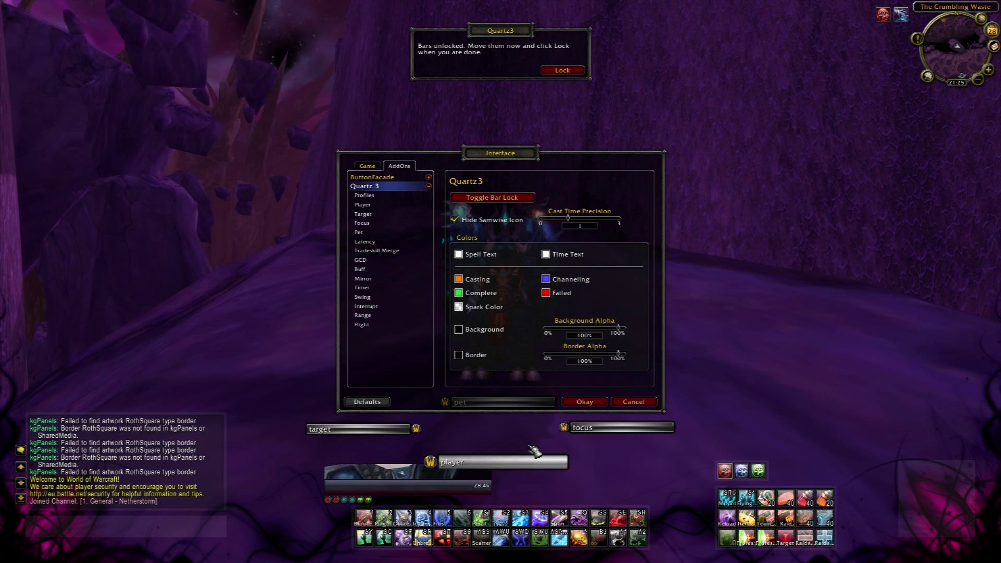
{"action": "left_click", "coordinate": [418, 492]}
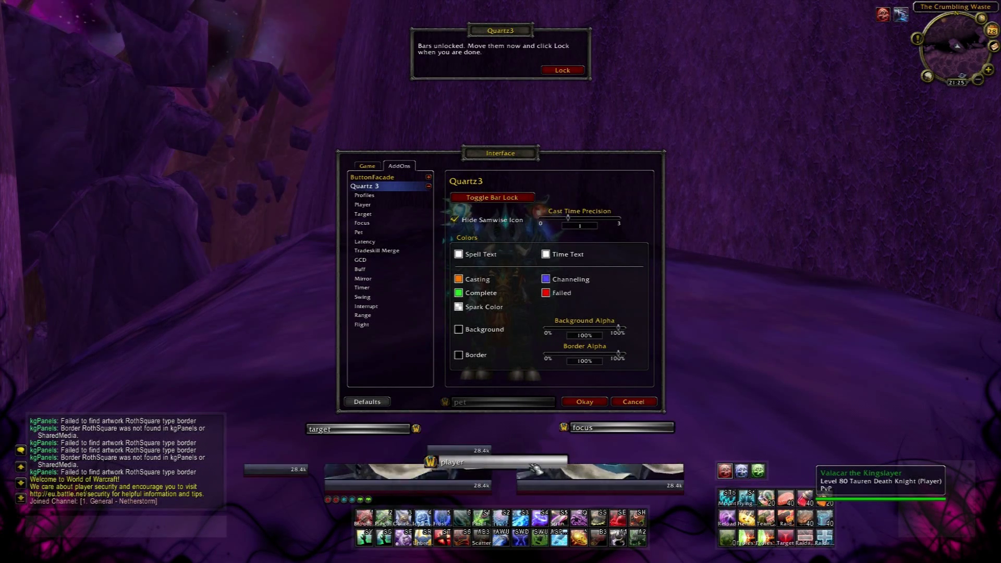
{"action": "left_click_drag", "start_coordinate": [479, 462], "coordinate": [342, 436]}
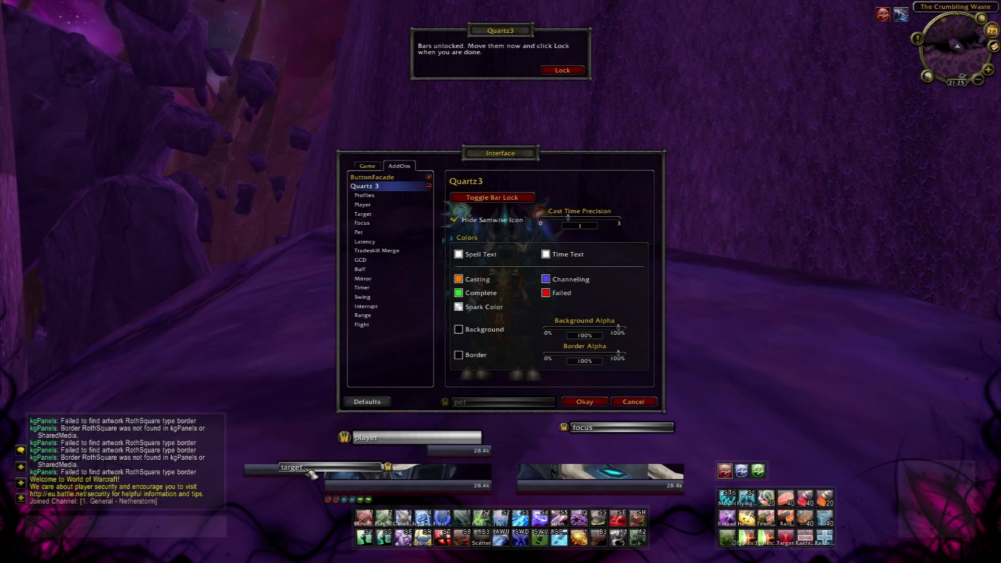
{"action": "left_click_drag", "start_coordinate": [308, 470], "coordinate": [314, 468]}
{"action": "left_click_drag", "start_coordinate": [542, 459], "coordinate": [292, 493]}
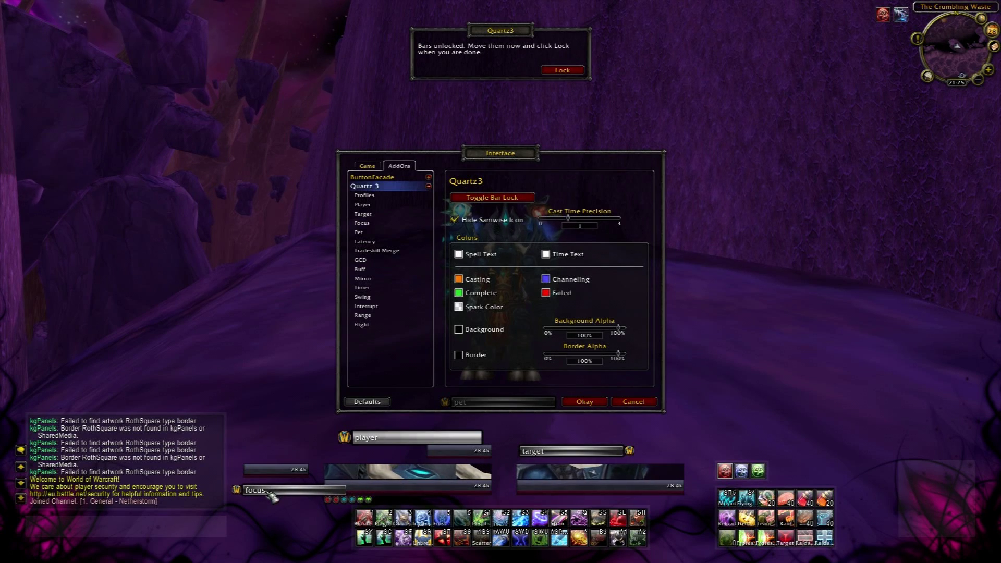
{"action": "left_click", "coordinate": [374, 205]}
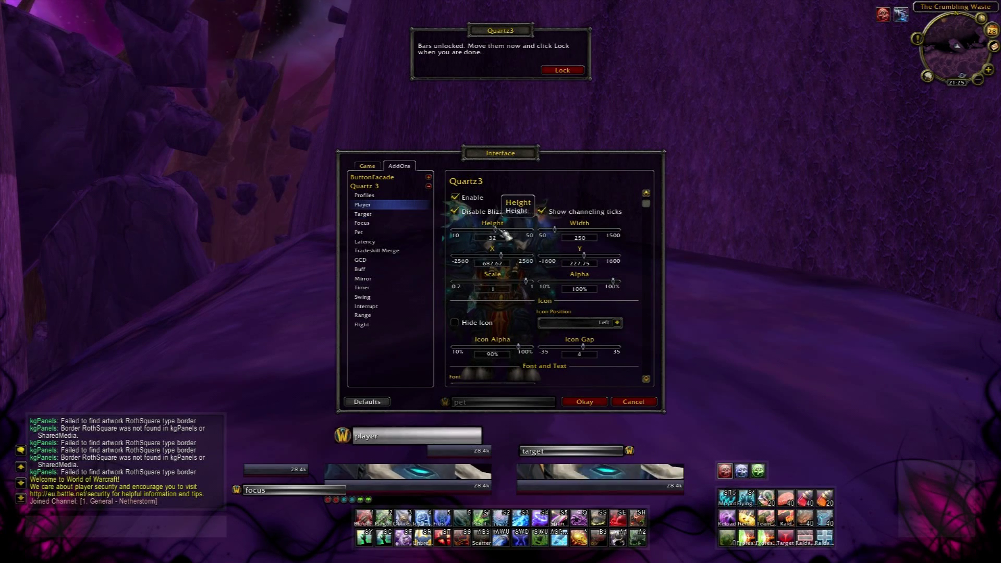
Set the Quartz3 player cast bar height to 39 and its X position to 737
{"action": "left_click_drag", "start_coordinate": [502, 232], "coordinate": [507, 231]}
{"action": "left_click_drag", "start_coordinate": [446, 230], "coordinate": [566, 231]}
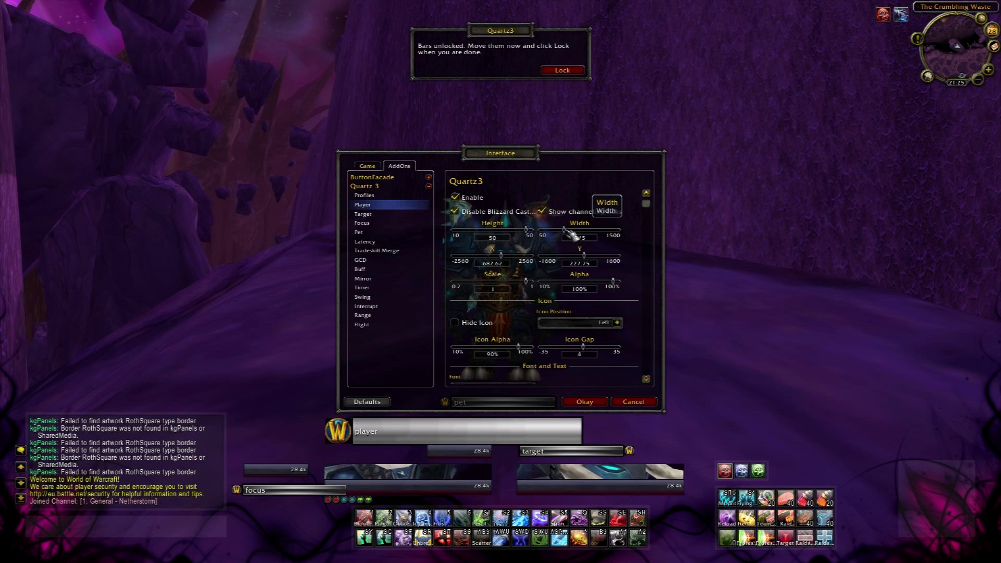
{"action": "left_click", "coordinate": [509, 230]}
{"action": "left_click_drag", "start_coordinate": [502, 255], "coordinate": [503, 255]}
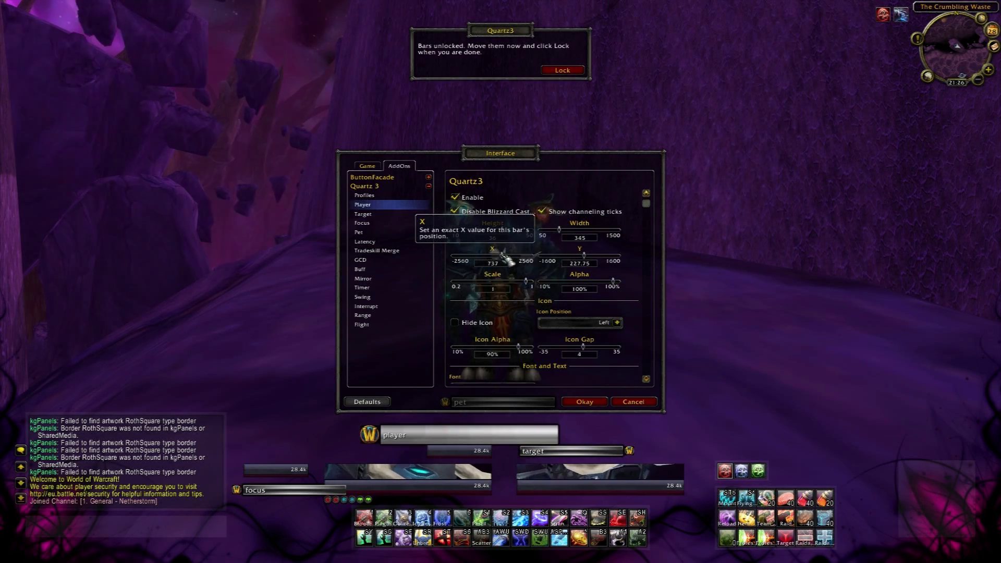
Nudge the player cast bar up and cast Death Gate from the Unholy spells to test it
{"action": "left_click_drag", "start_coordinate": [417, 438], "coordinate": [419, 432]}
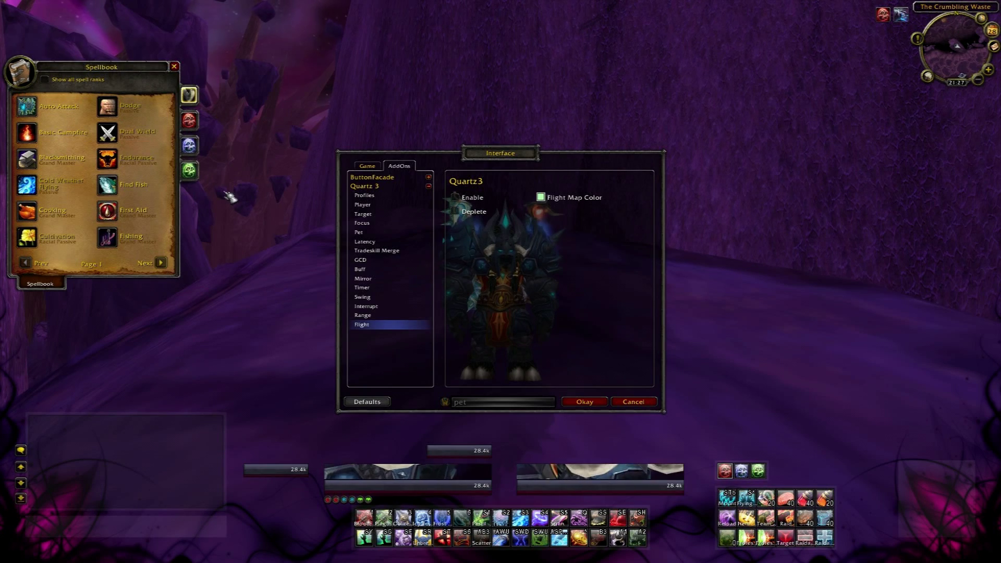
{"action": "left_click", "coordinate": [194, 175]}
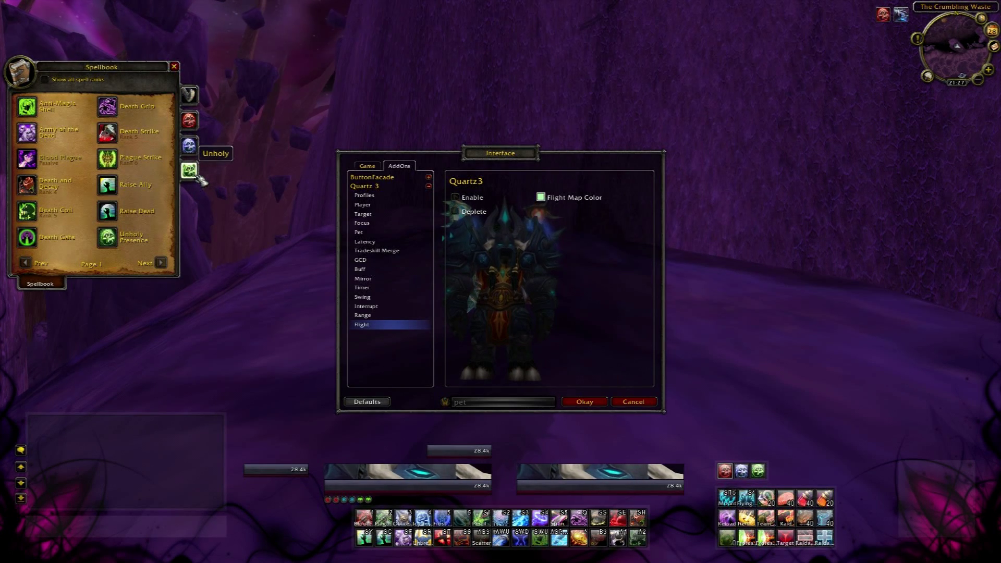
{"action": "left_click", "coordinate": [34, 240]}
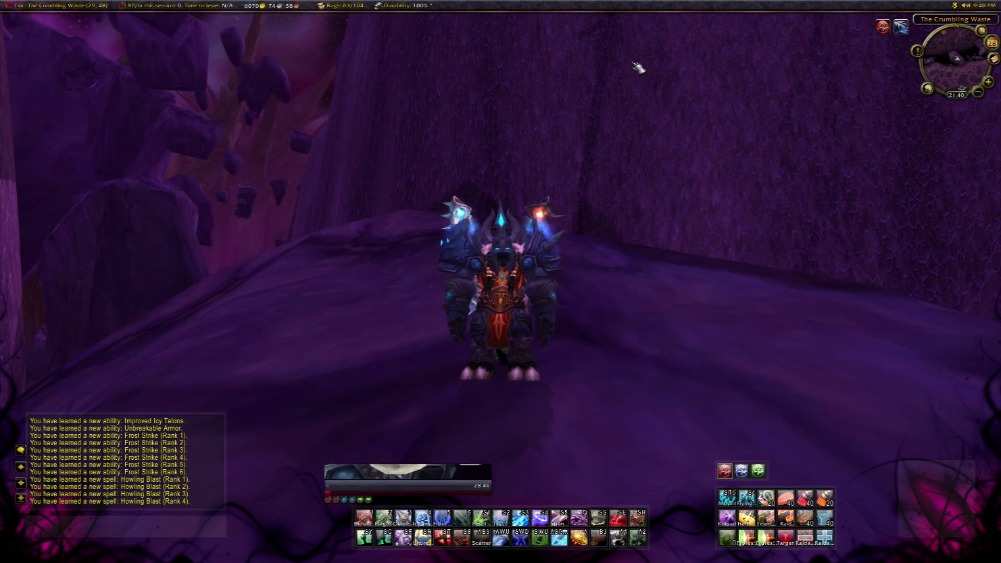
In Titan Panel's built-in plugins, toggle Ammo/Thrown, Coords, Performance and Loot Type, and enable auto-hide
{"action": "right_click", "coordinate": [630, 10]}
{"action": "mouse_move", "coordinate": [646, 51]}
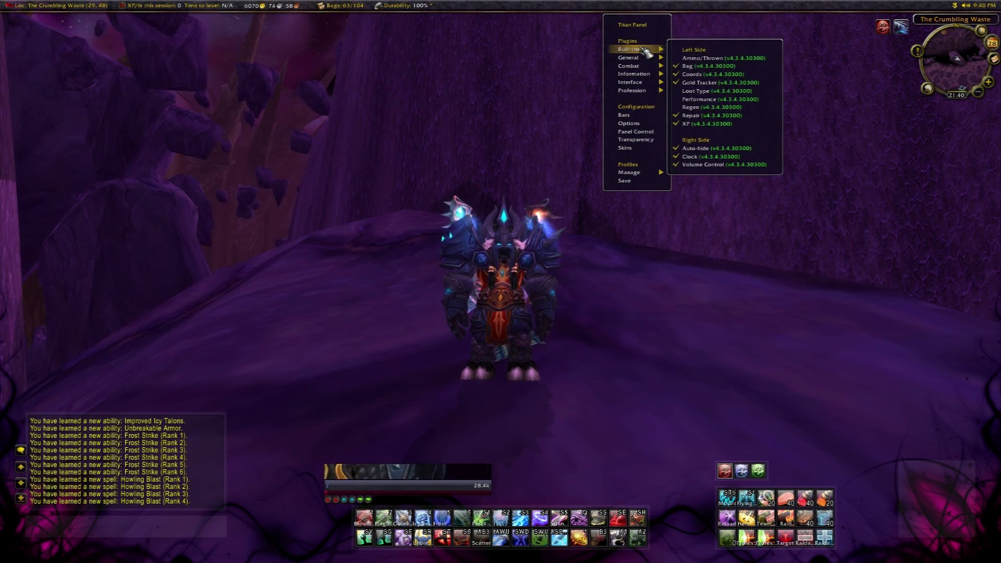
{"action": "left_click", "coordinate": [707, 59]}
{"action": "left_click", "coordinate": [702, 75]}
{"action": "left_click", "coordinate": [701, 99]}
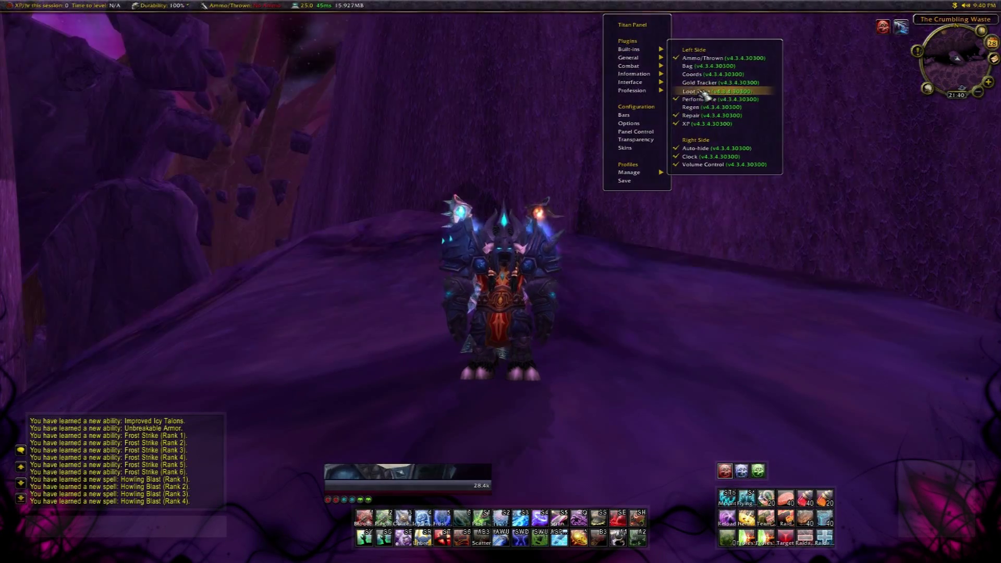
{"action": "left_click", "coordinate": [701, 91]}
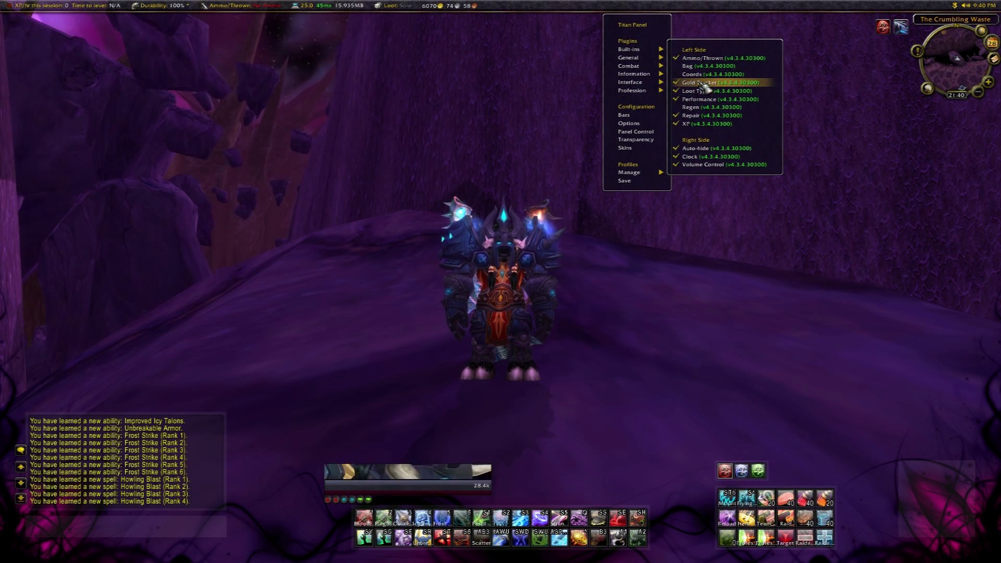
{"action": "left_click", "coordinate": [723, 149]}
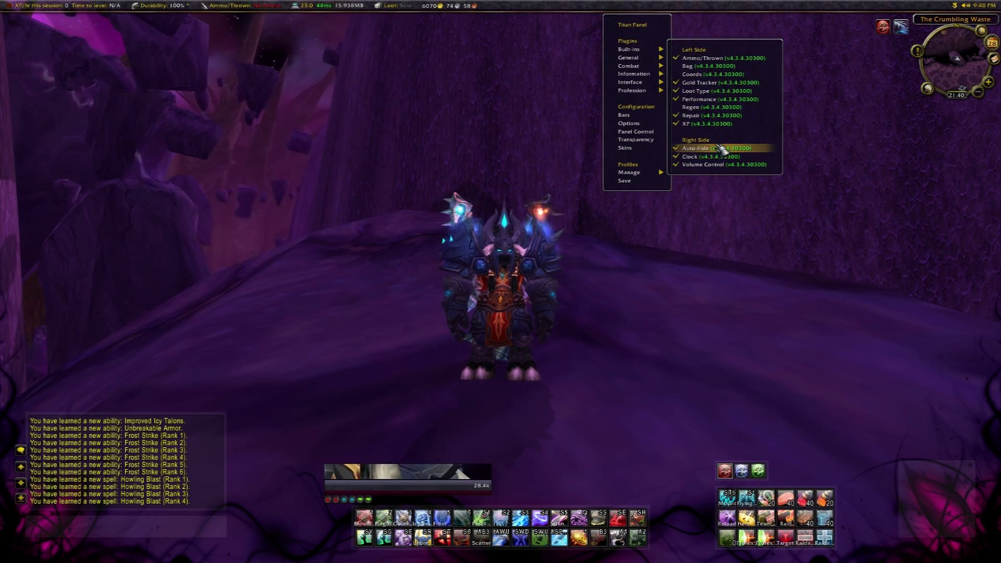
Turn off the XP, Repair, Performance, Loot Type, Gold Tracker and Ammo/Thrown readouts
{"action": "left_click", "coordinate": [725, 124]}
{"action": "left_click", "coordinate": [725, 115]}
{"action": "left_click", "coordinate": [726, 99]}
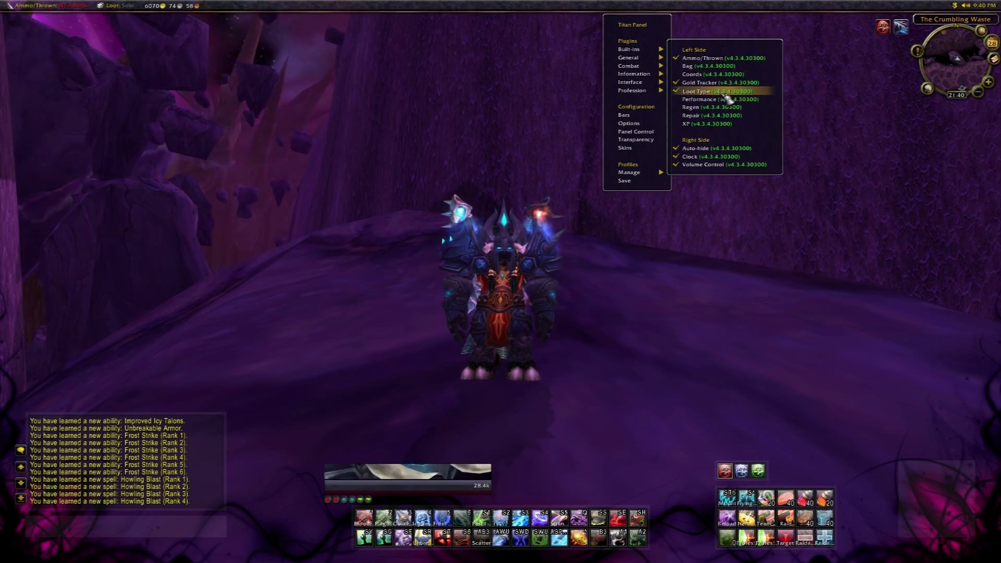
{"action": "left_click", "coordinate": [727, 91]}
{"action": "left_click", "coordinate": [725, 83]}
{"action": "left_click", "coordinate": [725, 58]}
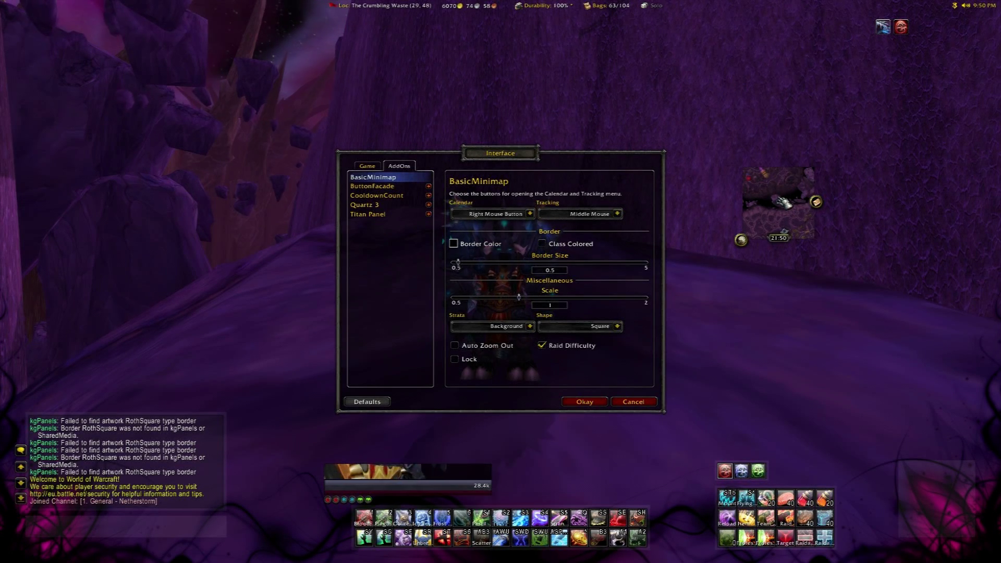
Drag the square minimap down into the screen's bottom-right corner
{"action": "left_click_drag", "start_coordinate": [914, 412], "coordinate": [938, 498]}
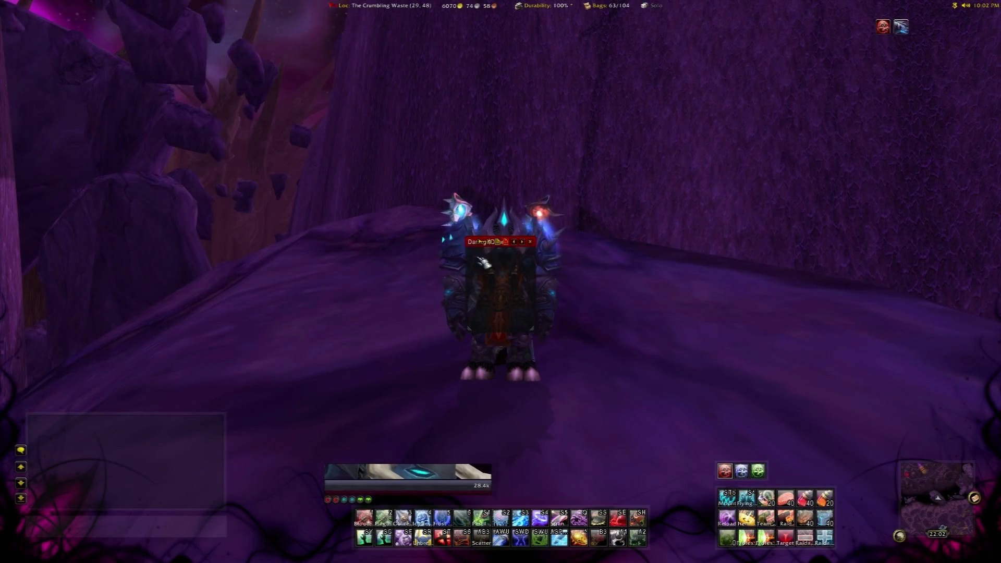
Move and widen the Recount Damage Done window, view its Window options, and drag the Raid DPS graph aside
{"action": "left_click_drag", "start_coordinate": [476, 242], "coordinate": [652, 250]}
{"action": "left_click_drag", "start_coordinate": [709, 334], "coordinate": [830, 354]}
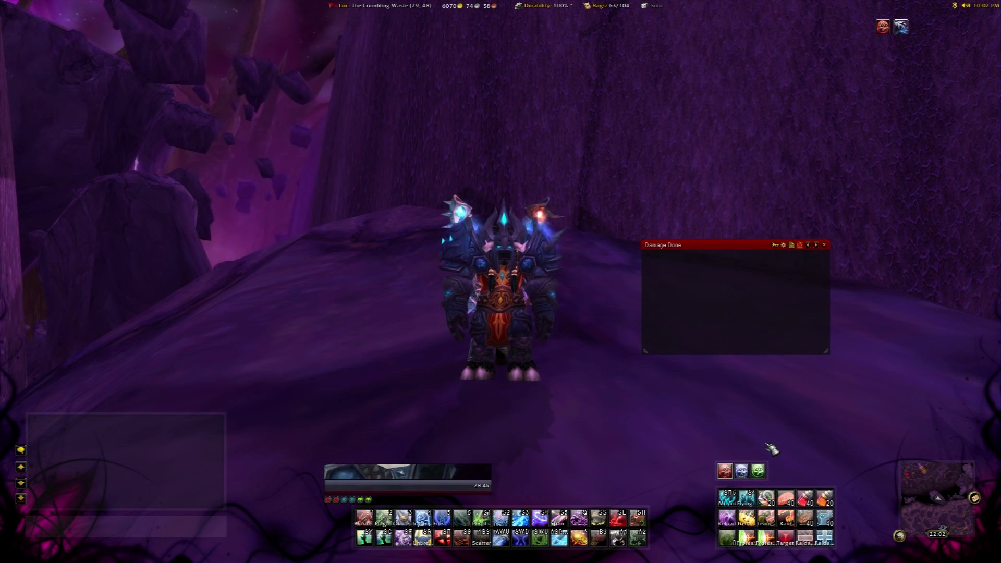
{"action": "left_click", "coordinate": [785, 246]}
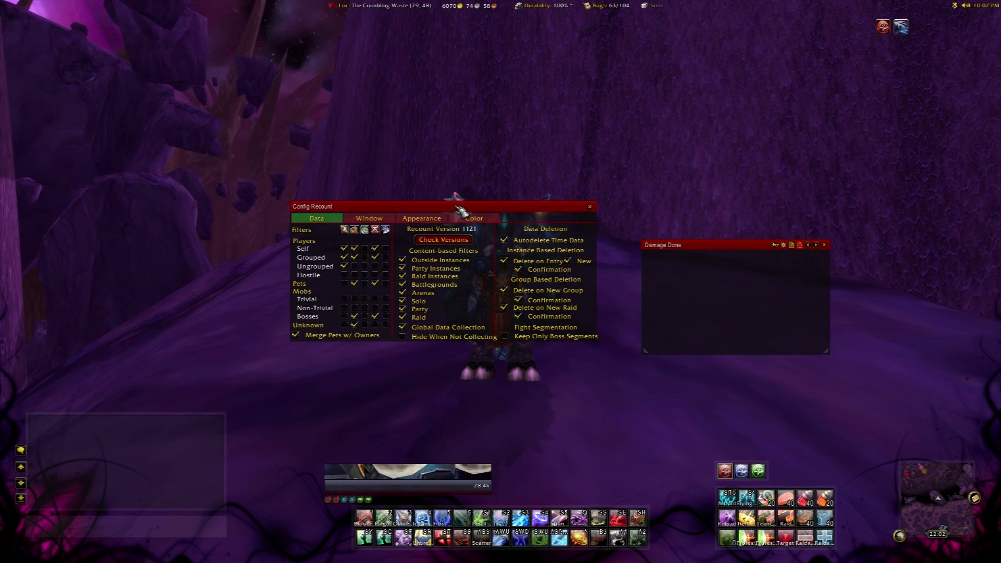
{"action": "left_click", "coordinate": [389, 217]}
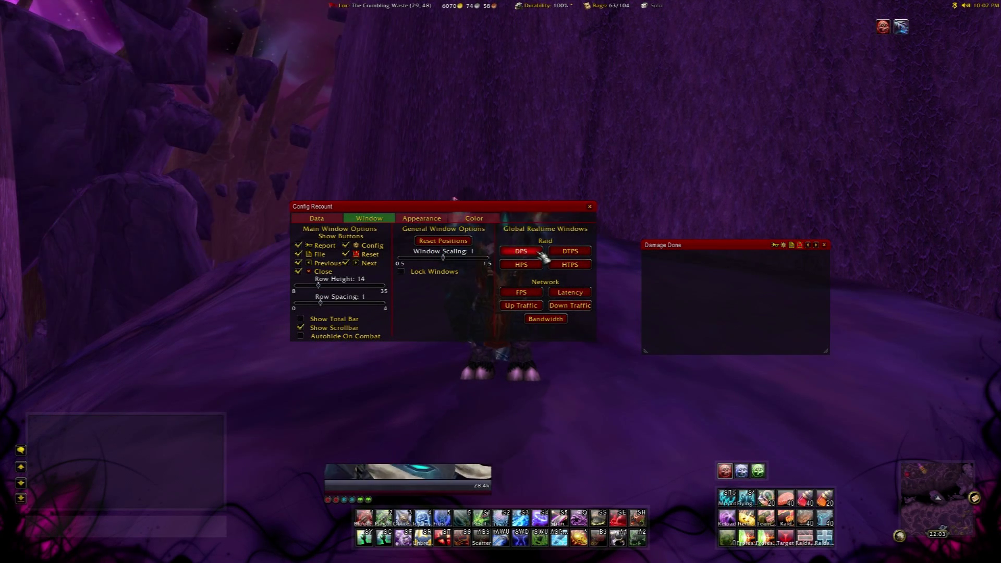
{"action": "left_click_drag", "start_coordinate": [516, 238], "coordinate": [705, 123]}
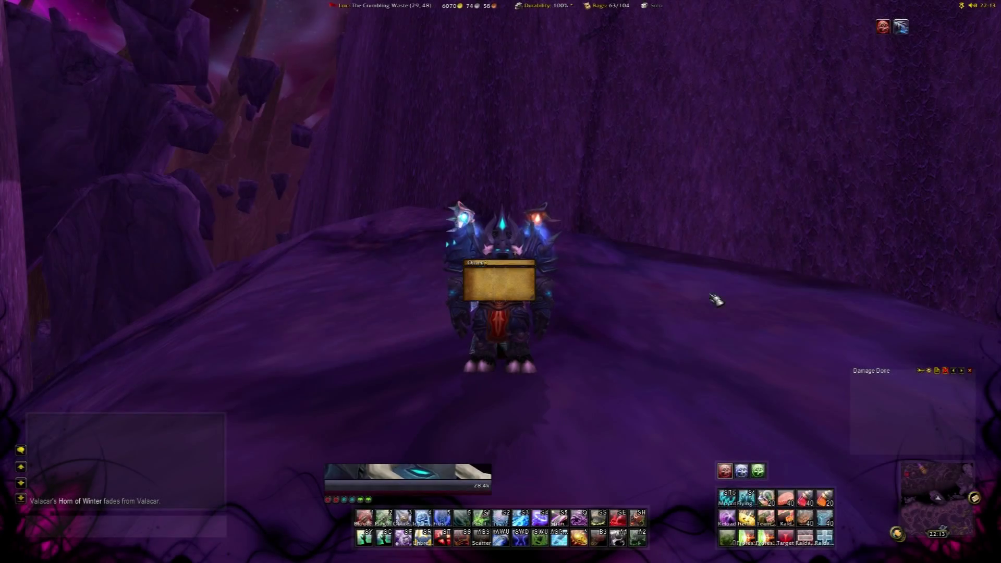
View Omen's settings under Interface > AddOns, then cancel and return to the game
{"action": "key", "text": "Escape"}
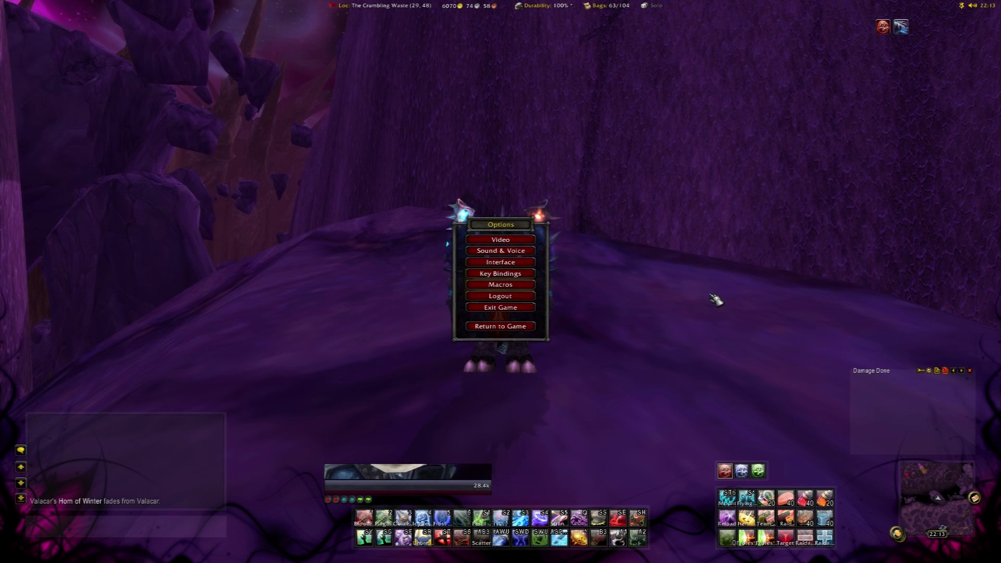
{"action": "left_click", "coordinate": [540, 262]}
{"action": "left_click", "coordinate": [413, 209]}
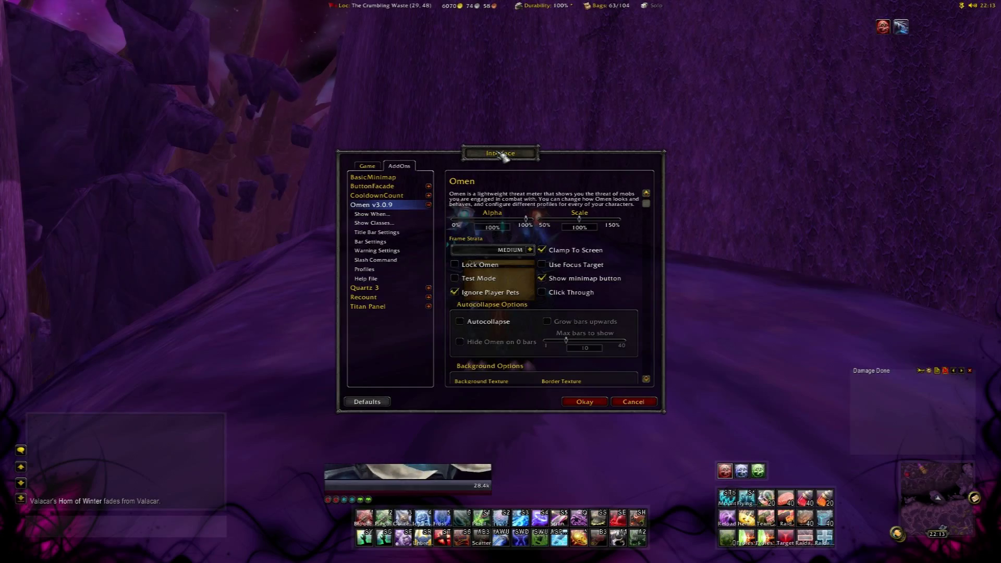
{"action": "left_click", "coordinate": [643, 403]}
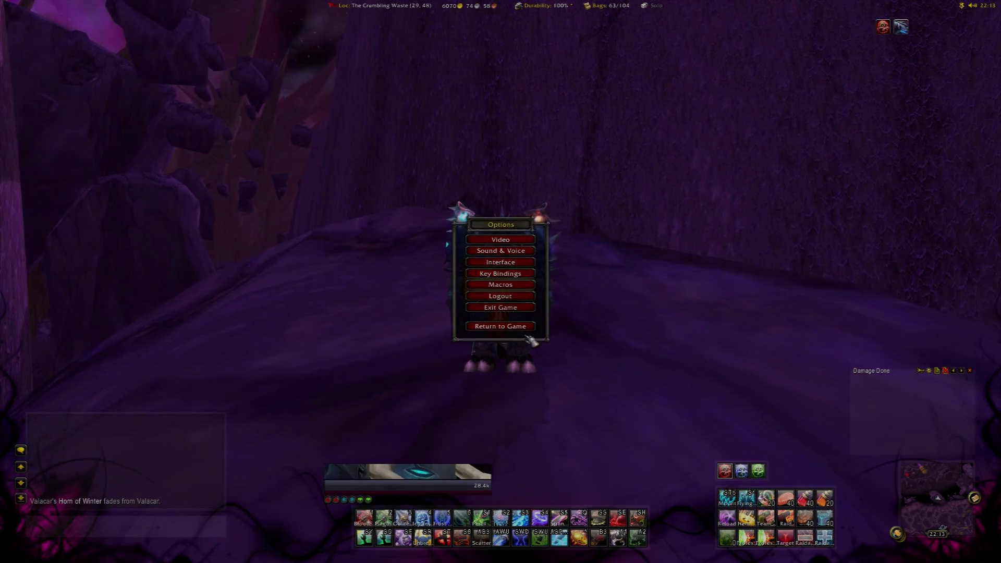
{"action": "key", "text": "Escape"}
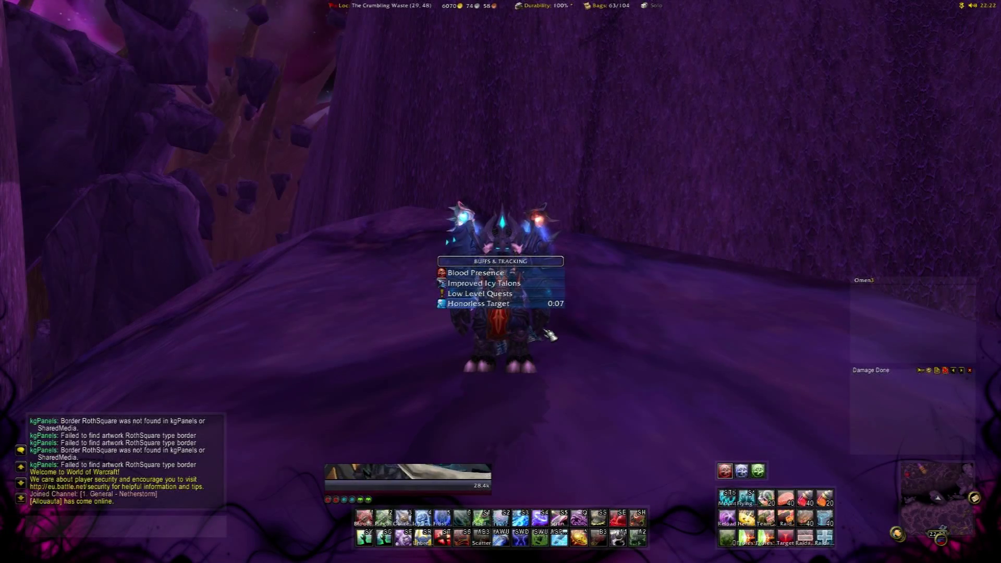
Move the Buffs & Tracking bars up and right and turn on Show Statusbar
{"action": "left_click_drag", "start_coordinate": [551, 259], "coordinate": [721, 184]}
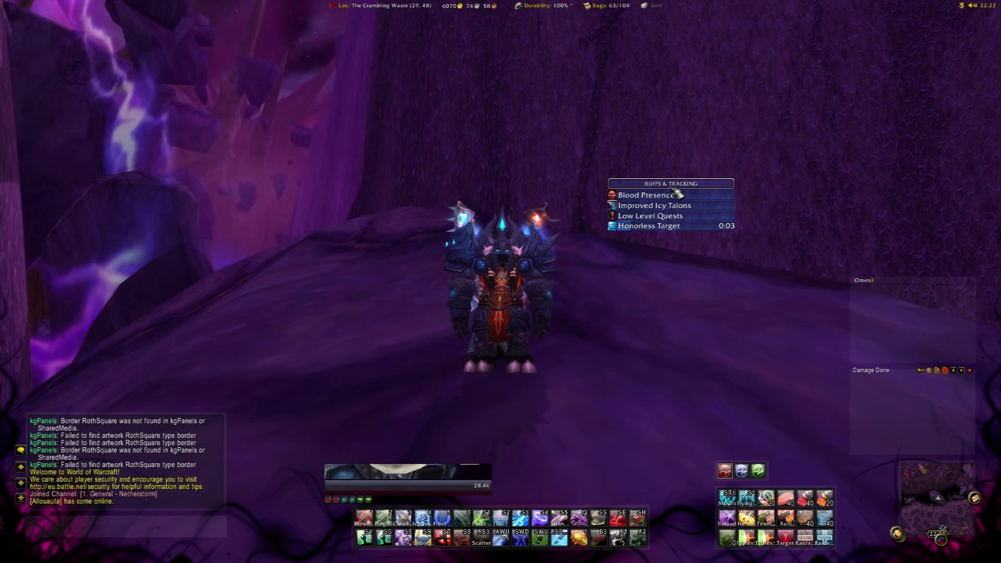
{"action": "right_click", "coordinate": [675, 186]}
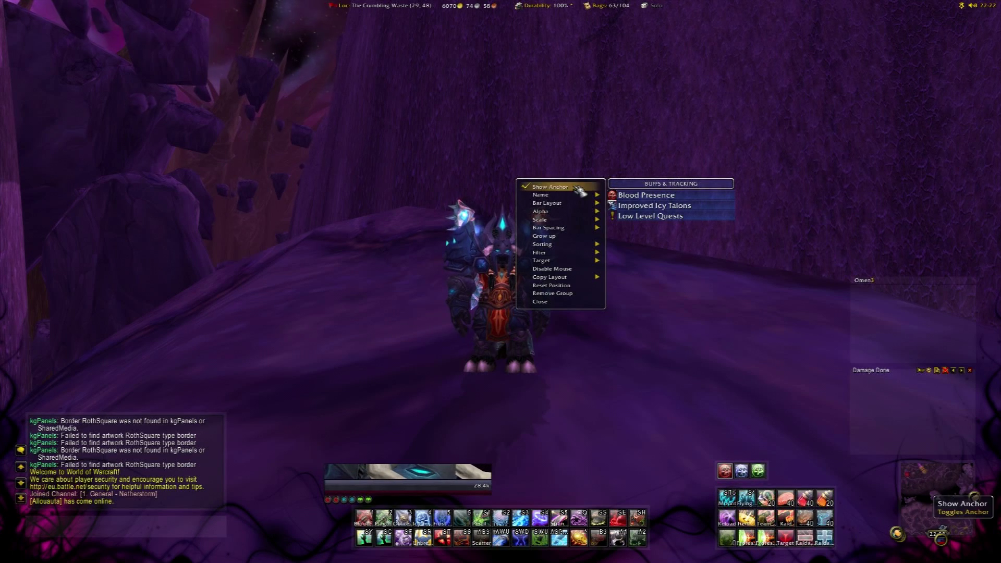
{"action": "mouse_move", "coordinate": [569, 207]}
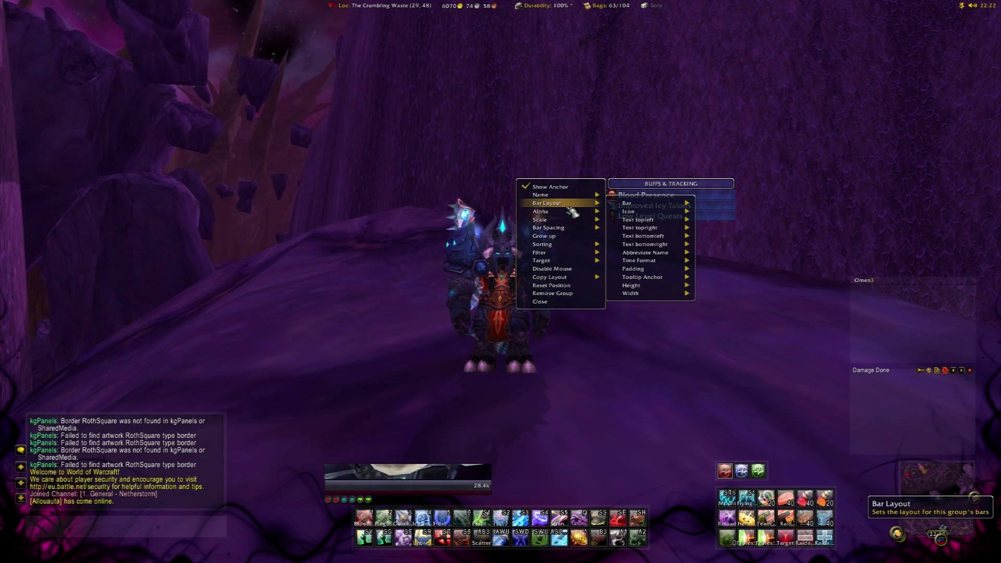
{"action": "mouse_move", "coordinate": [685, 208]}
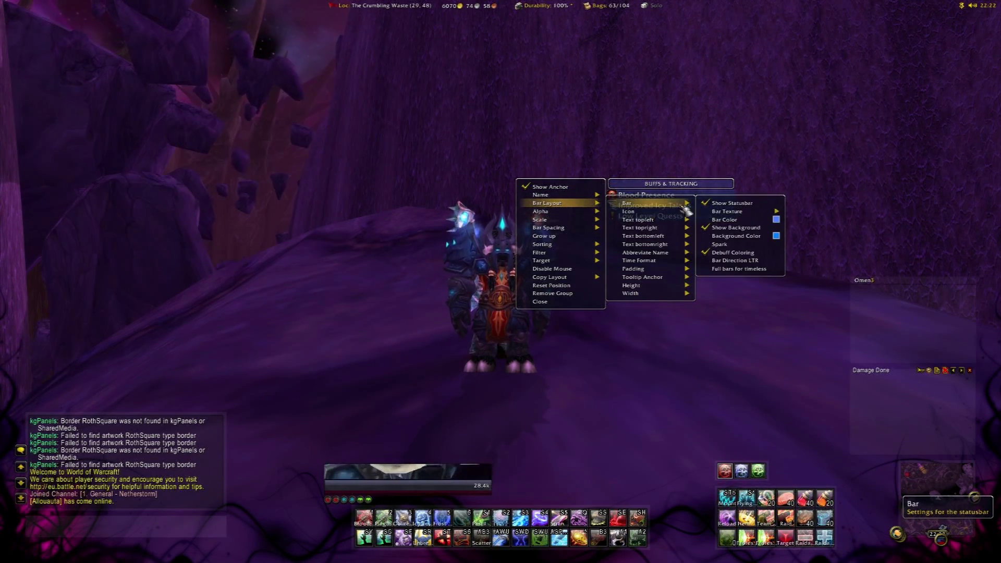
{"action": "left_click", "coordinate": [727, 205]}
Set the Buffs & Tracking bar colour to white with reduced opacity
{"action": "mouse_move", "coordinate": [728, 215]}
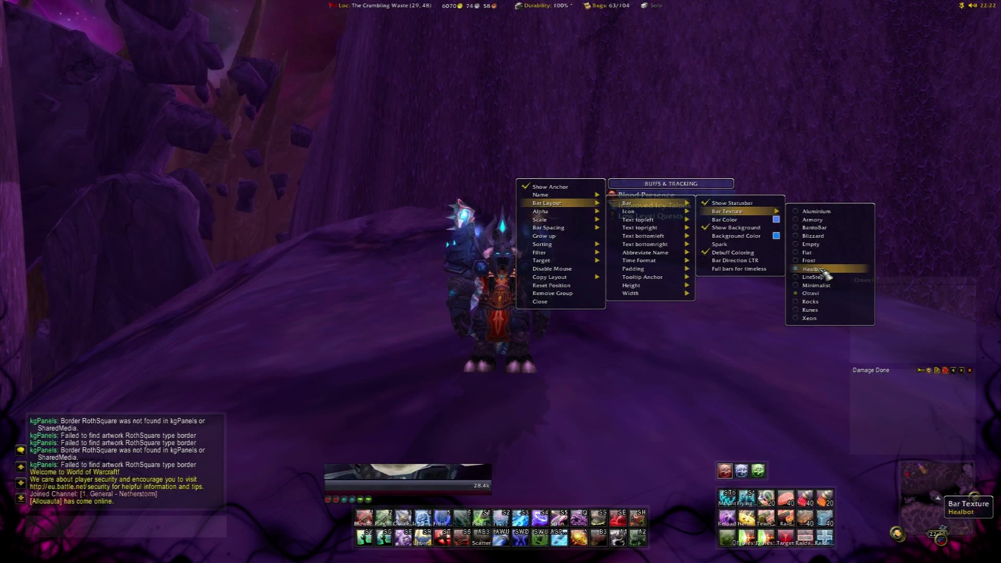
{"action": "left_click", "coordinate": [766, 224]}
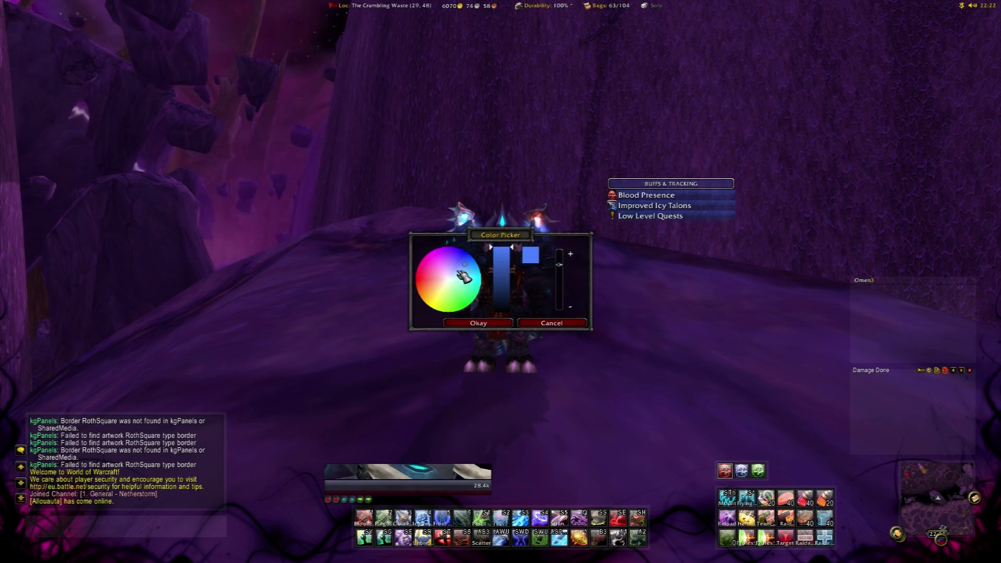
{"action": "left_click", "coordinate": [447, 282]}
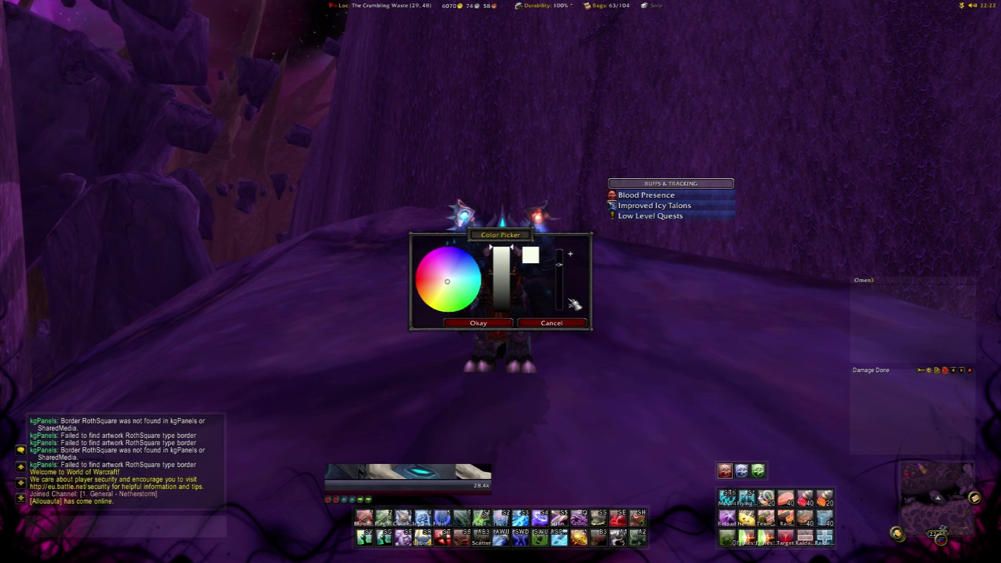
{"action": "left_click_drag", "start_coordinate": [559, 265], "coordinate": [561, 294]}
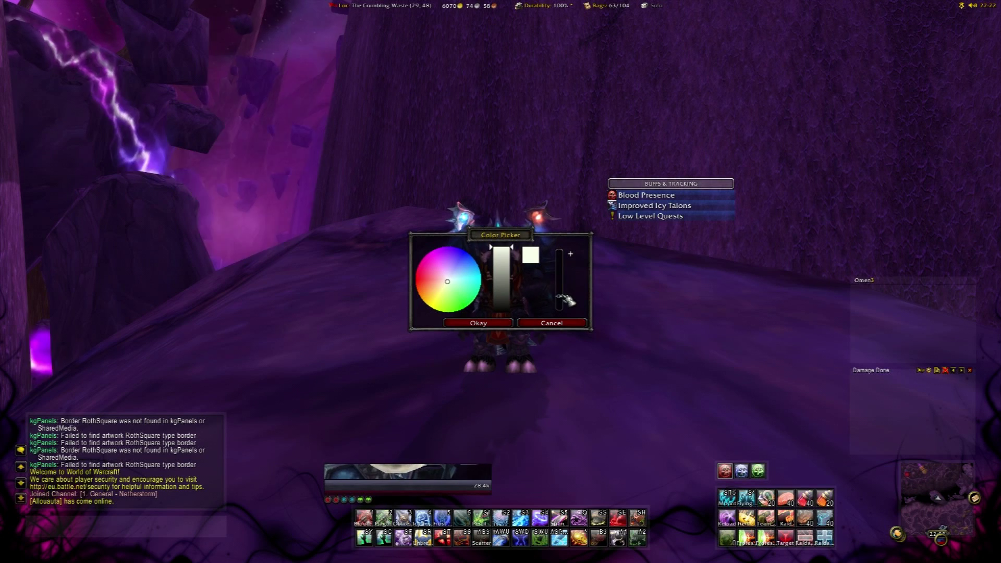
{"action": "left_click", "coordinate": [478, 322]}
{"action": "right_click", "coordinate": [678, 184]}
Set the buff bars' background colour to white
{"action": "mouse_move", "coordinate": [566, 197]}
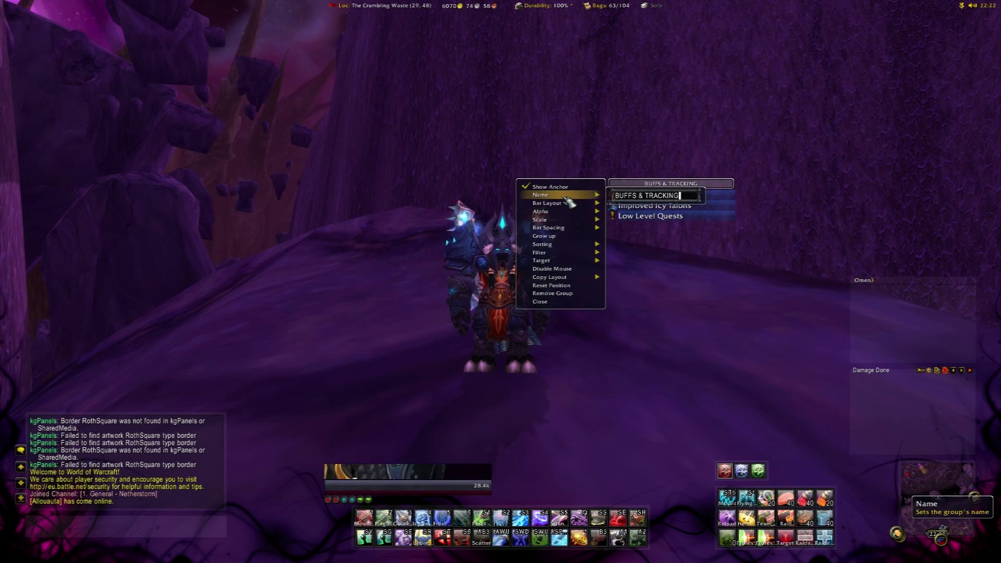
{"action": "mouse_move", "coordinate": [633, 213]}
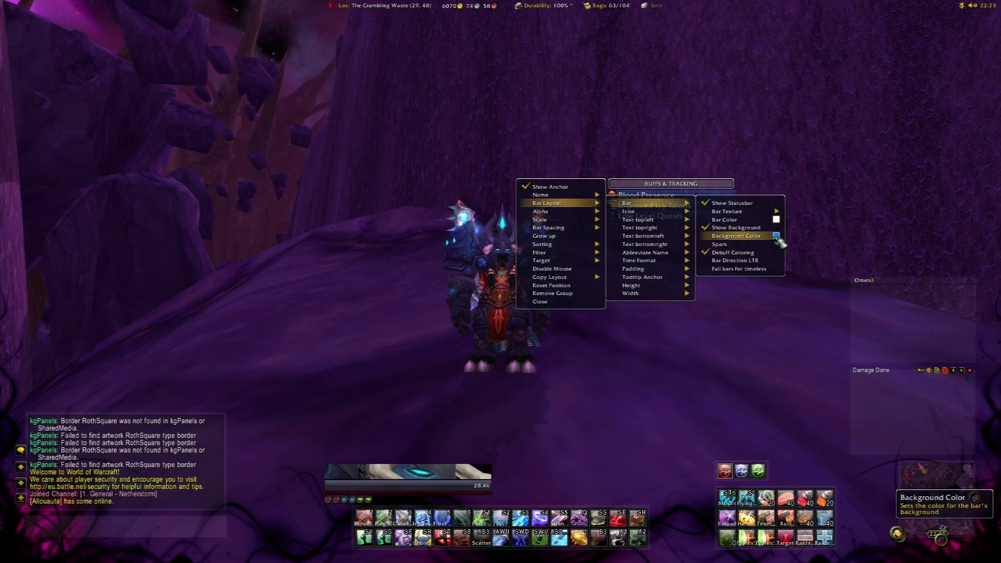
{"action": "left_click", "coordinate": [776, 236]}
{"action": "left_click", "coordinate": [448, 282]}
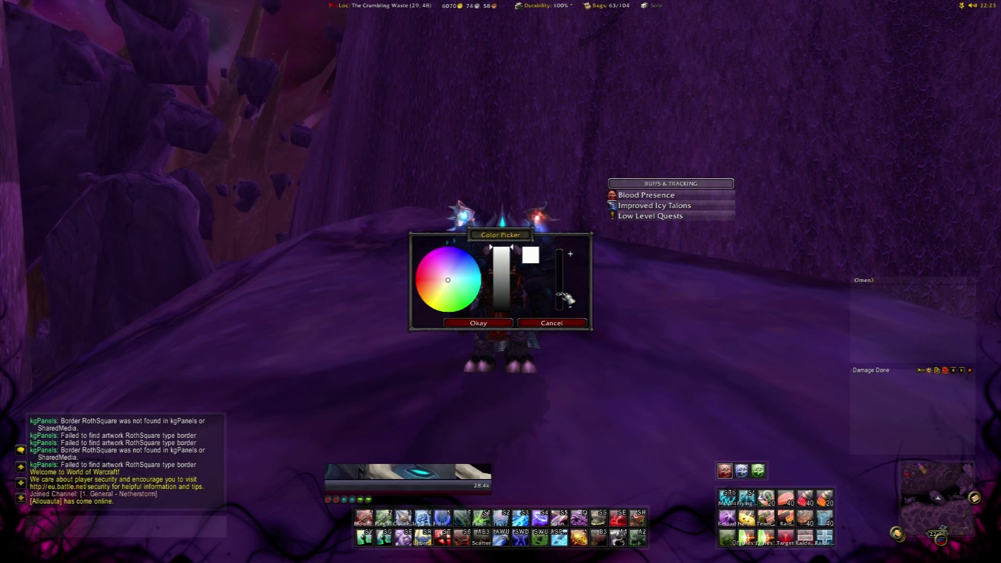
{"action": "left_click", "coordinate": [513, 323]}
Bring up ElkBuffBars' Group Settings for Group 3
{"action": "right_click", "coordinate": [644, 199]}
{"action": "mouse_move", "coordinate": [669, 177]}
{"action": "mouse_move", "coordinate": [563, 160]}
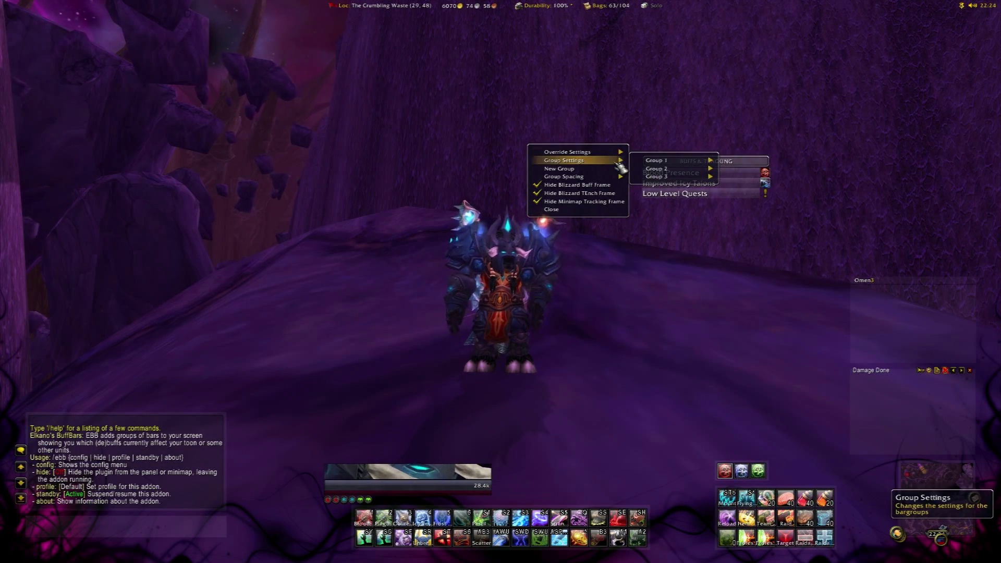
{"action": "mouse_move", "coordinate": [656, 162]}
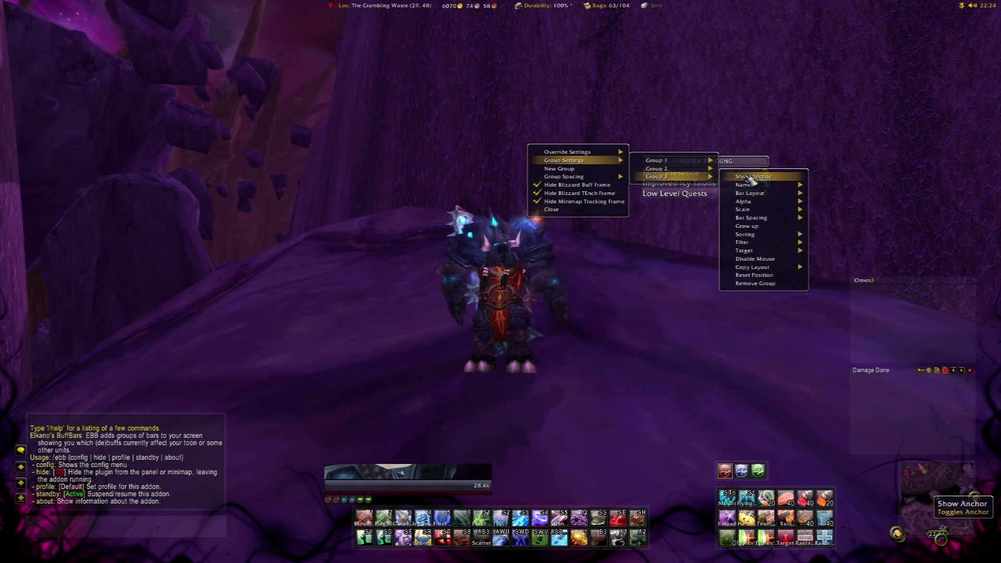